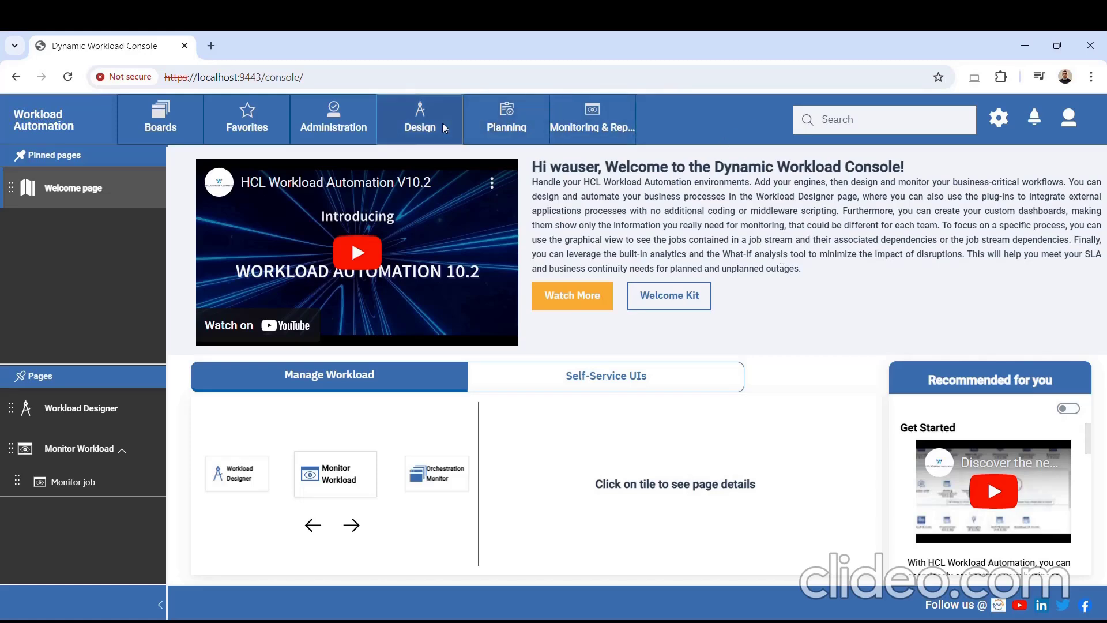
Create a new IBM WatsonX job definition in the Workload Designer, searching the job types for "ibm wa"
left_click(420, 119)
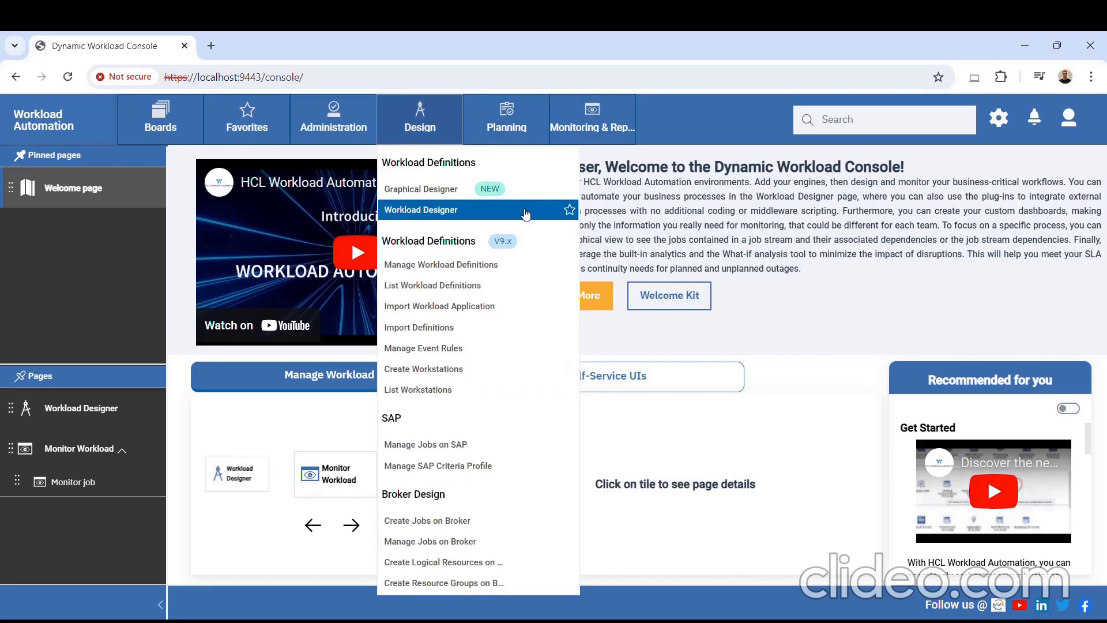
left_click(523, 213)
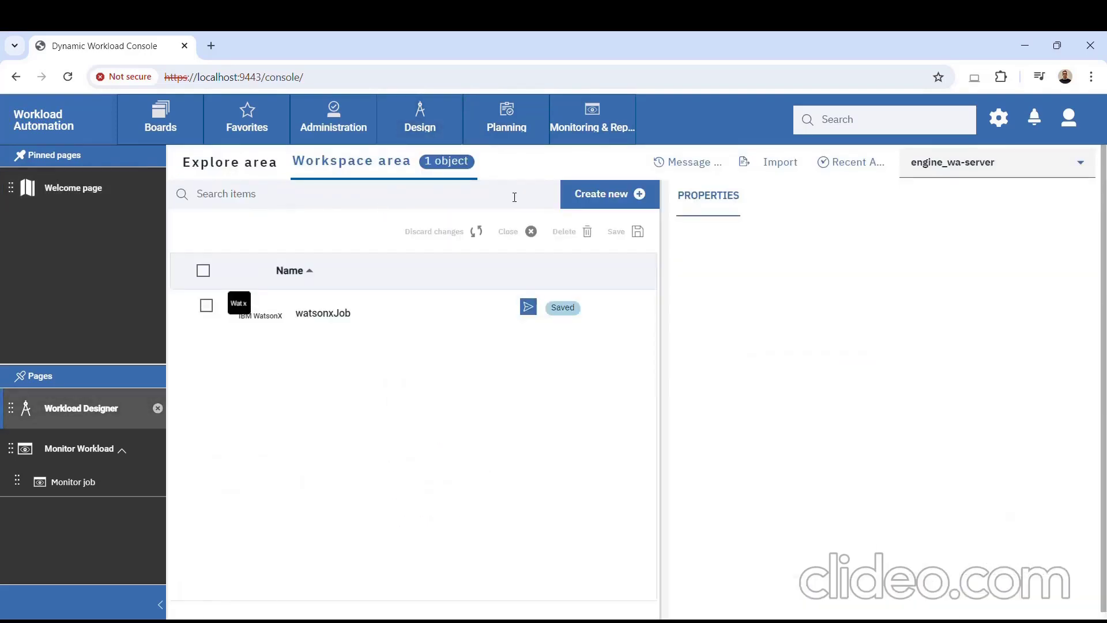
left_click(631, 195)
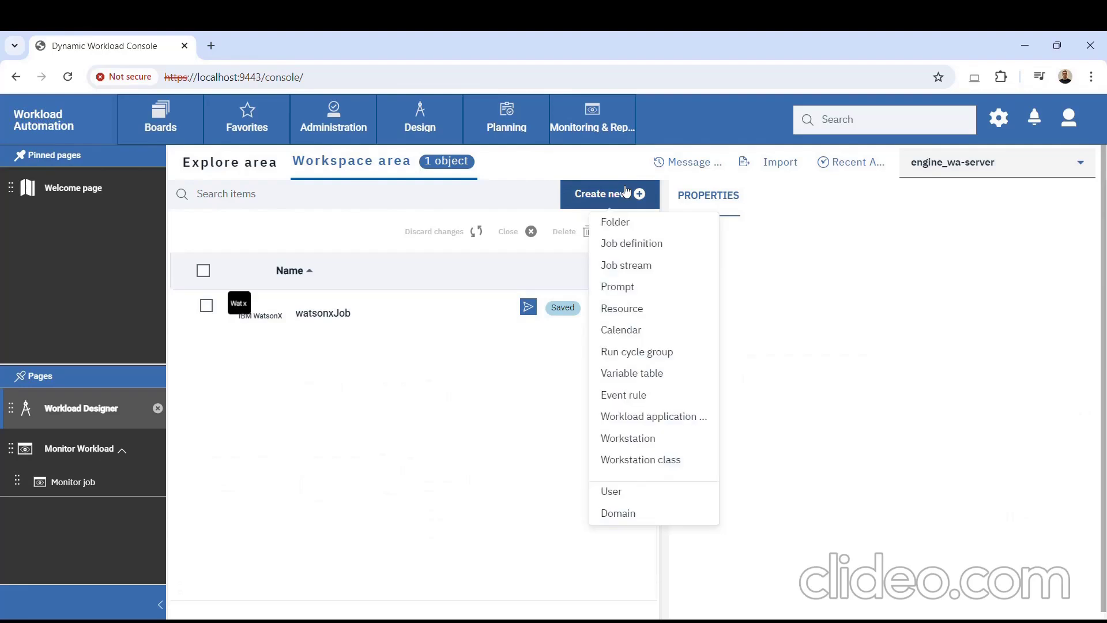
left_click(644, 247)
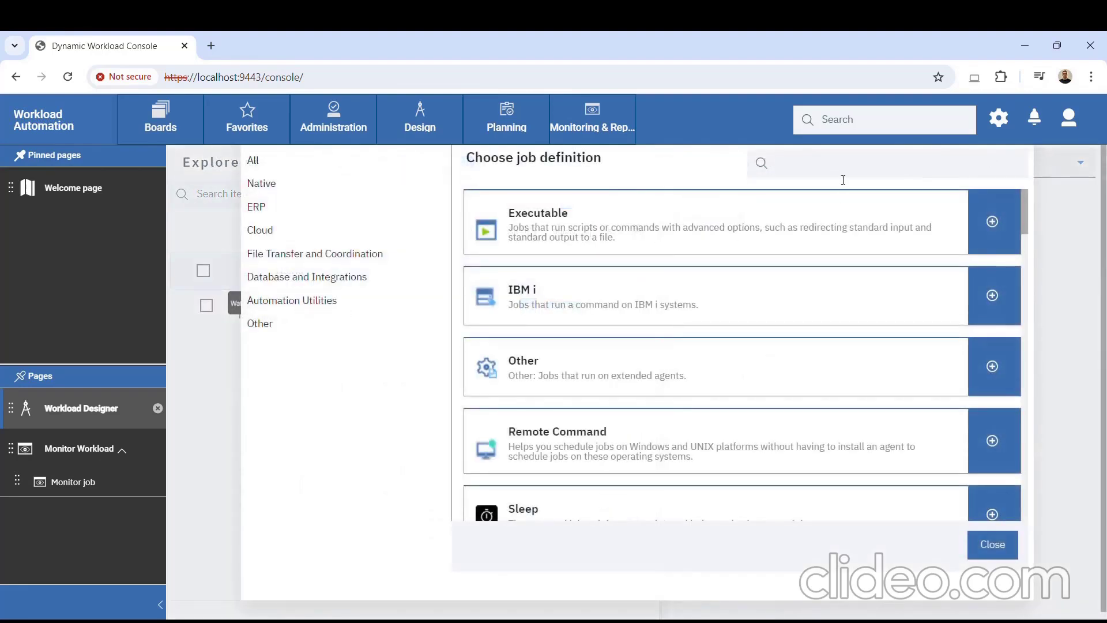
type("ibmw")
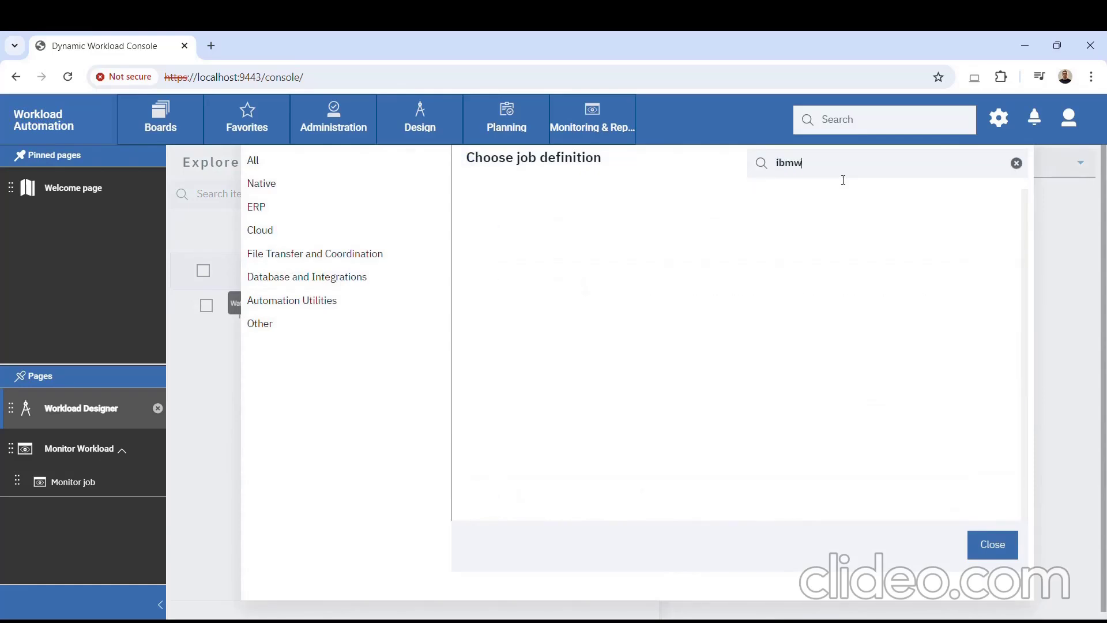
key("BackSpace")
type("wa")
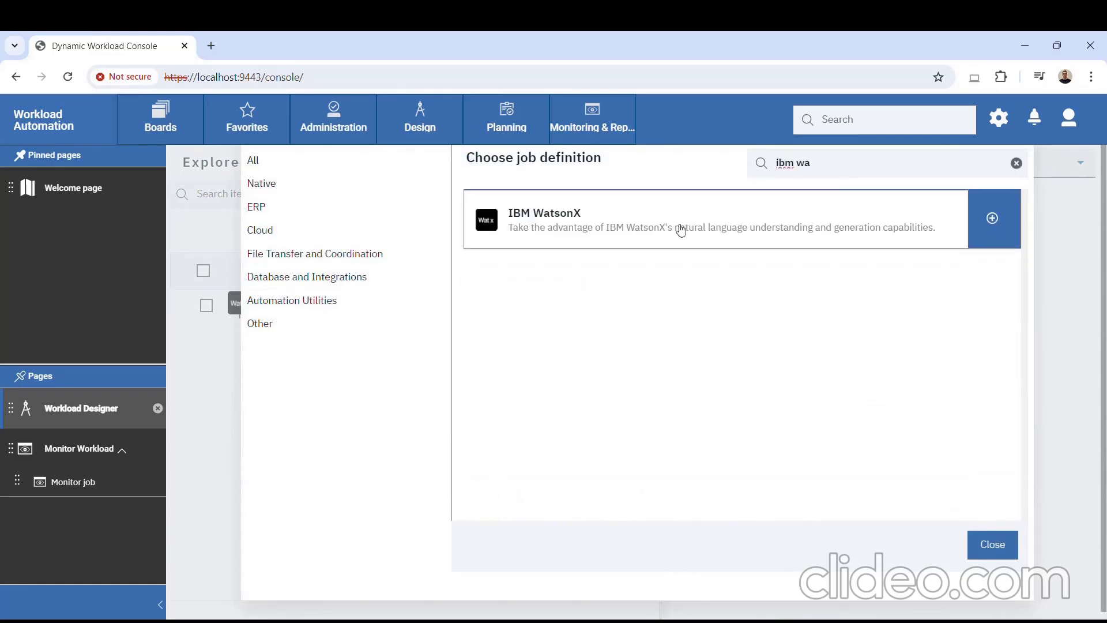
left_click(680, 229)
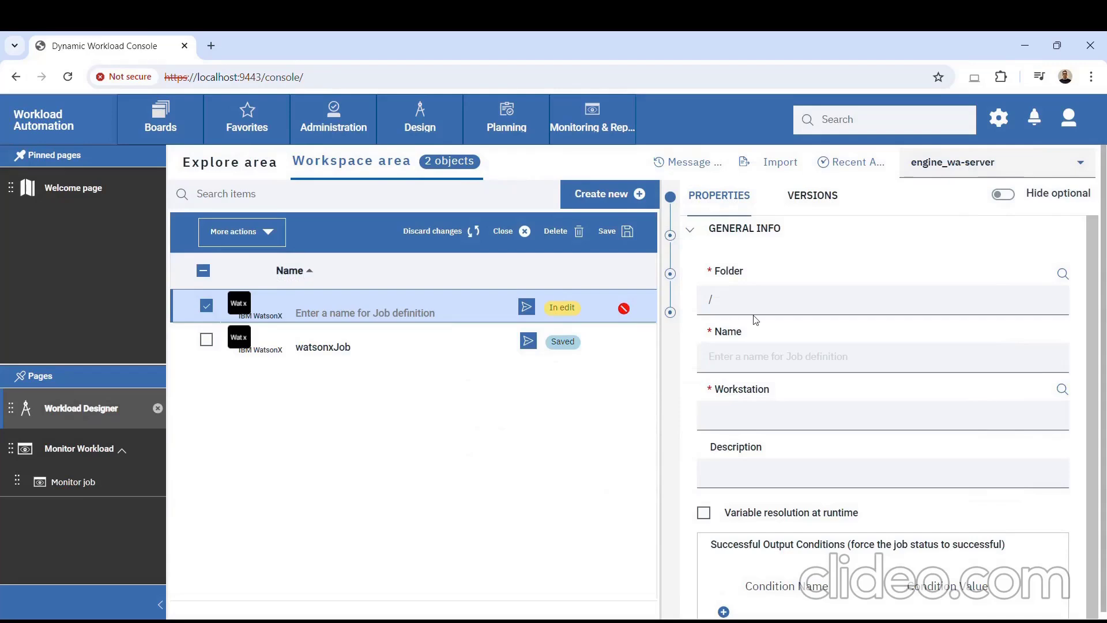
Select the saved watsonxJob and examine its general info, API key, project ID, region, model and user message settings
left_click(715, 233)
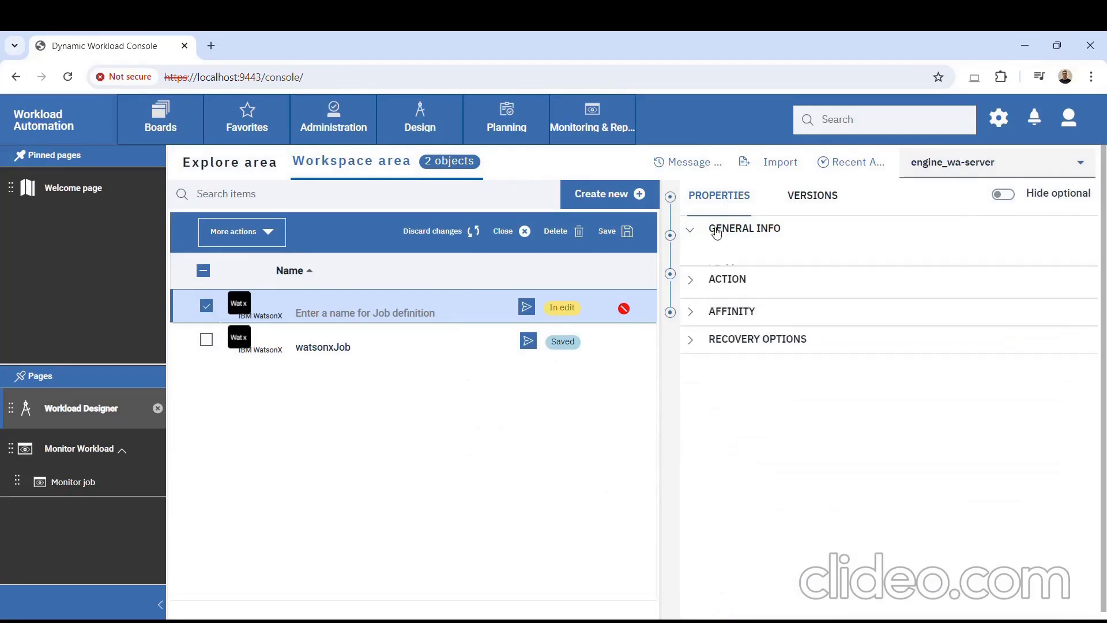
left_click(712, 232)
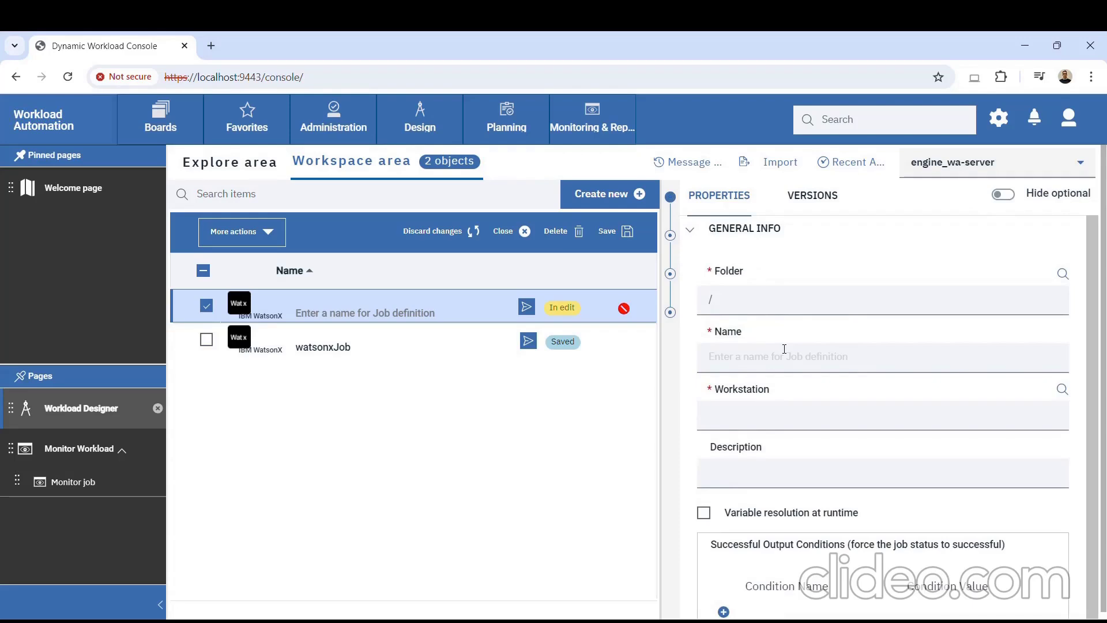
scroll(809, 421, "down", 1)
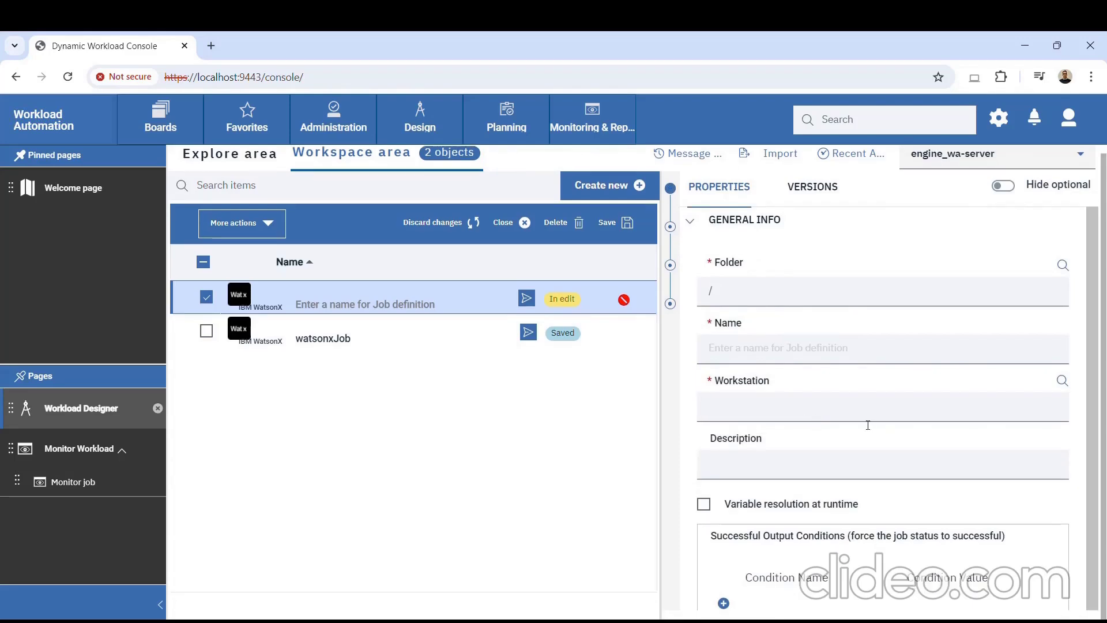
left_click(510, 327)
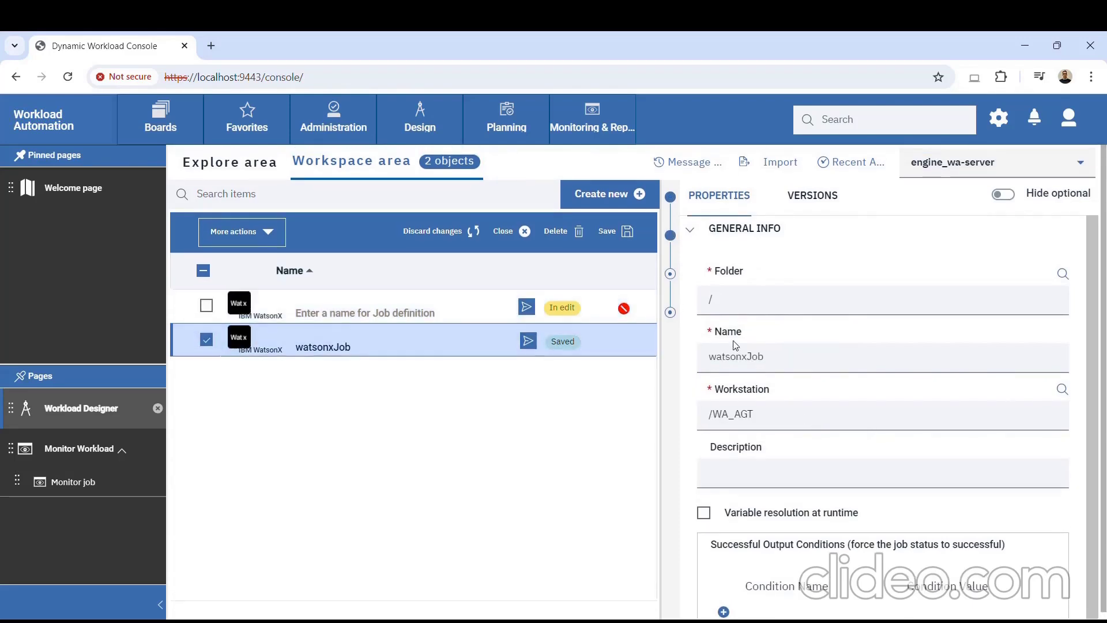
scroll(815, 368, "down", 3)
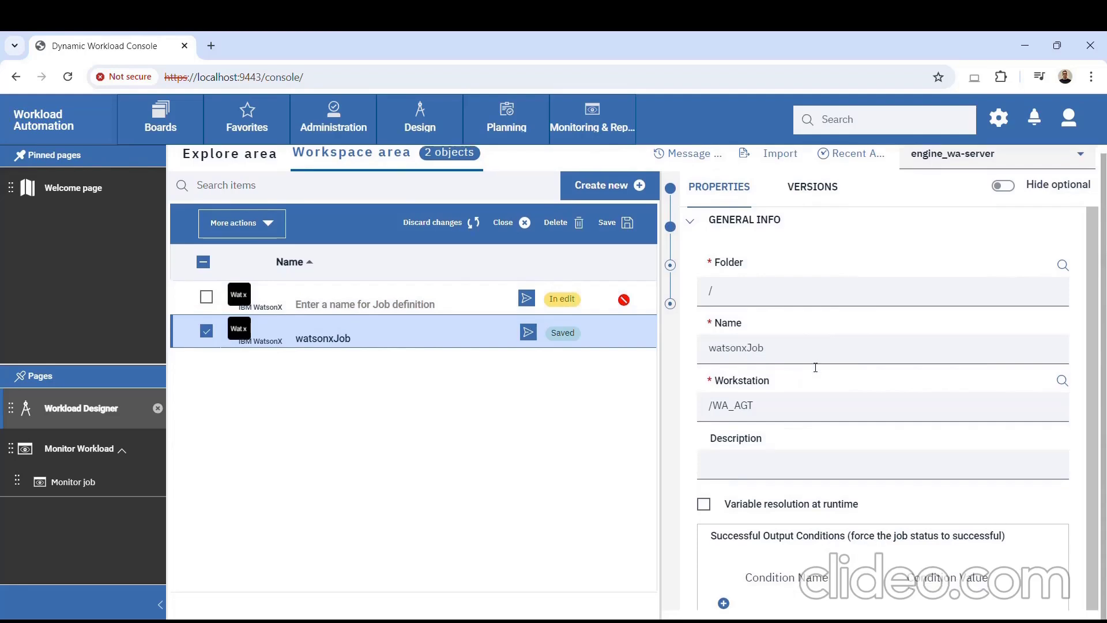
scroll(816, 367, "down", 5)
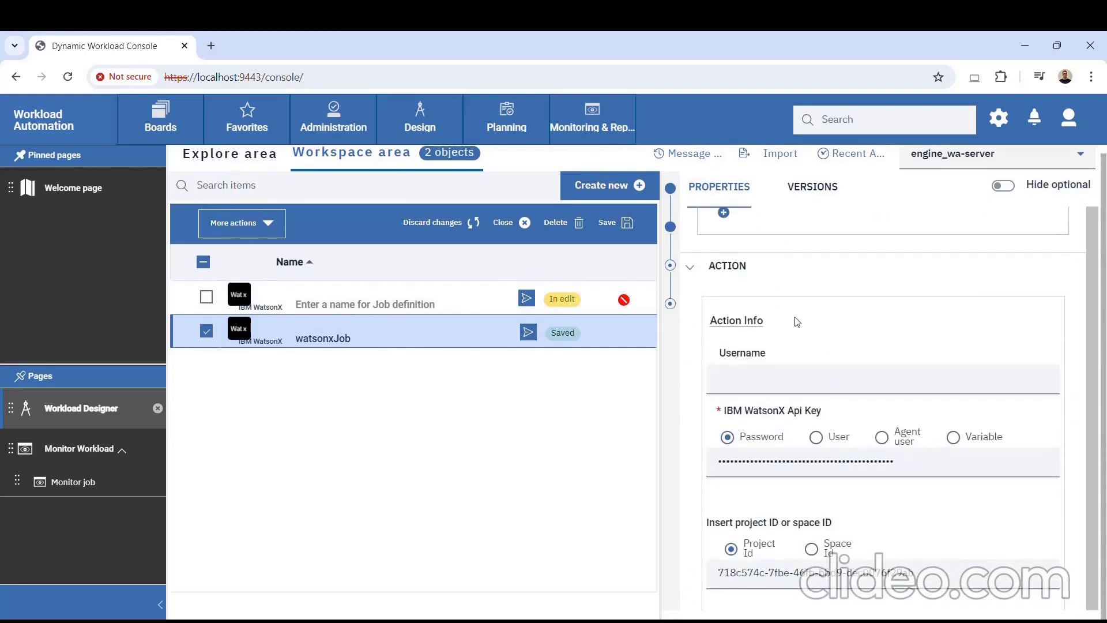
scroll(762, 279, "up", 2)
scroll(762, 279, "up", 1)
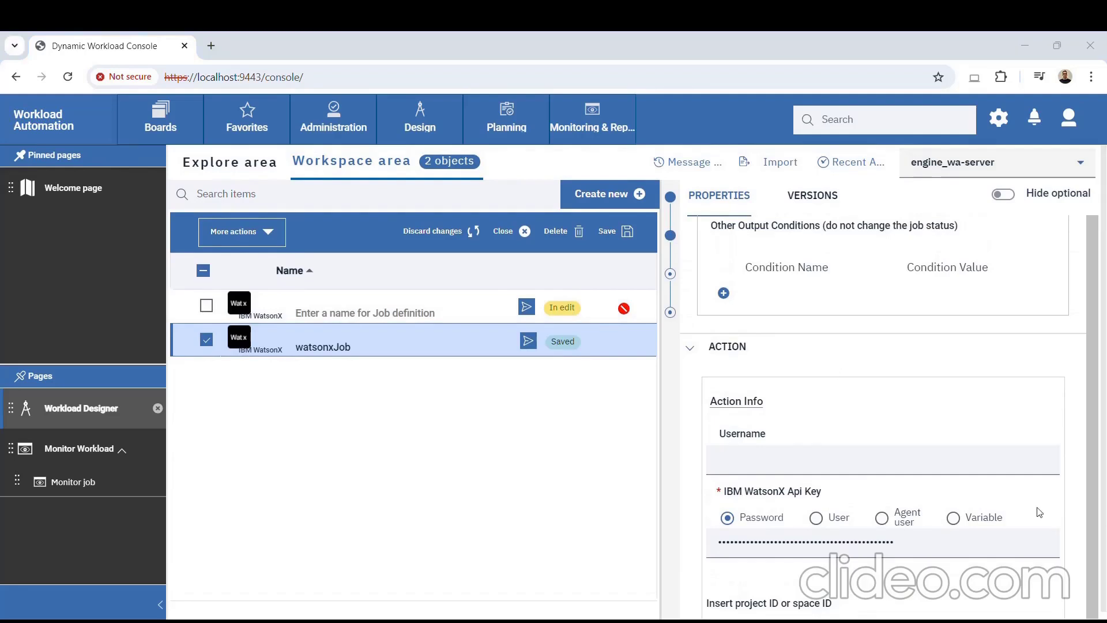
scroll(874, 461, "down", 3)
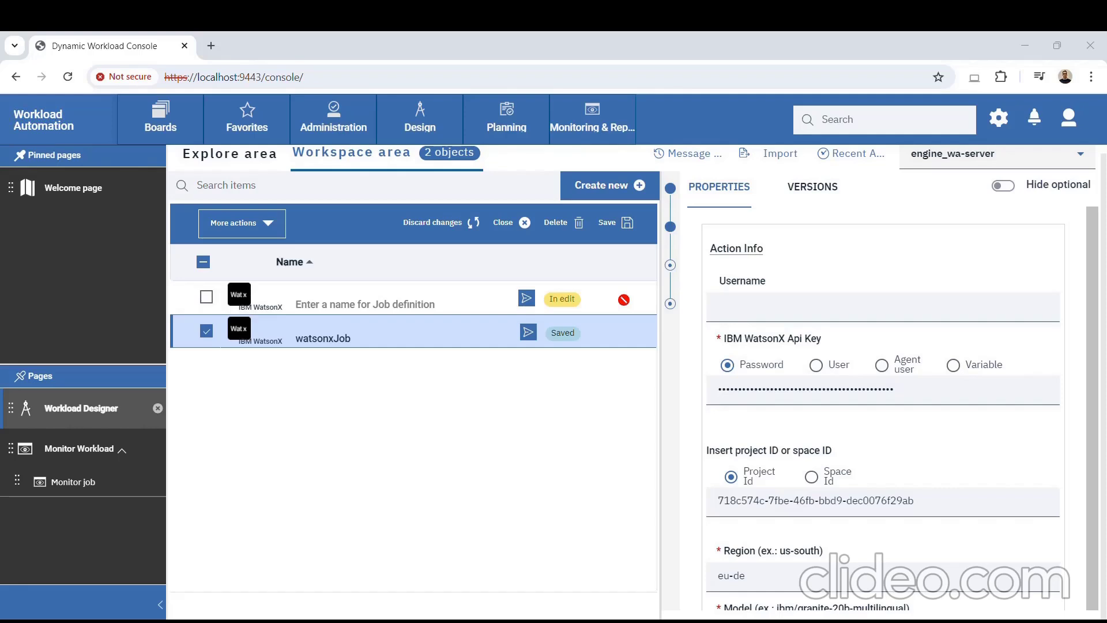
scroll(850, 402, "down", 1)
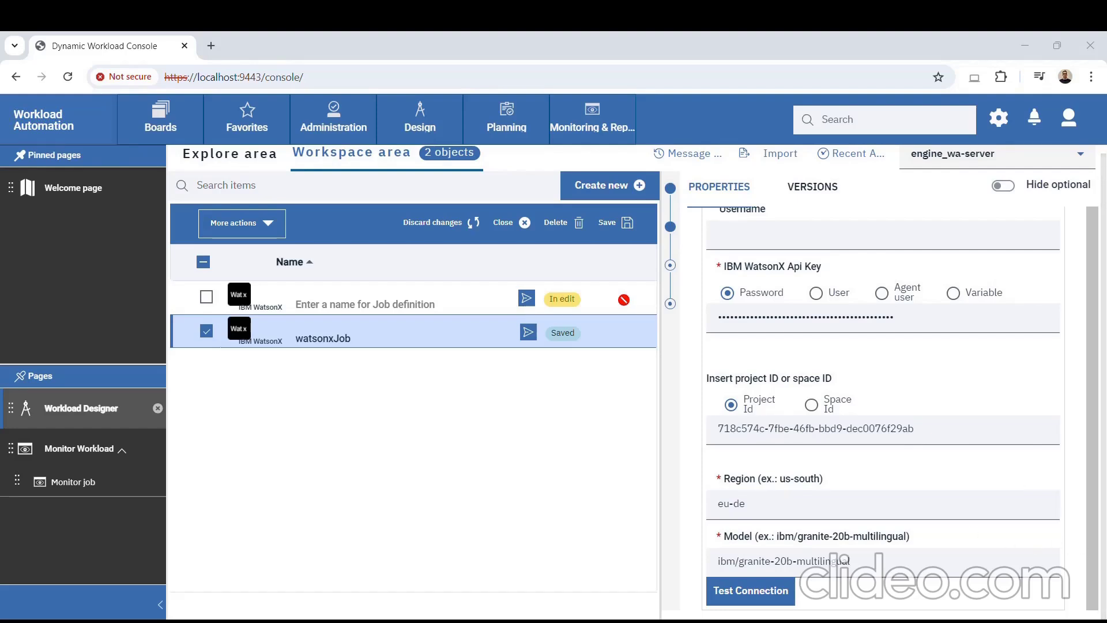
scroll(909, 525, "down", 3)
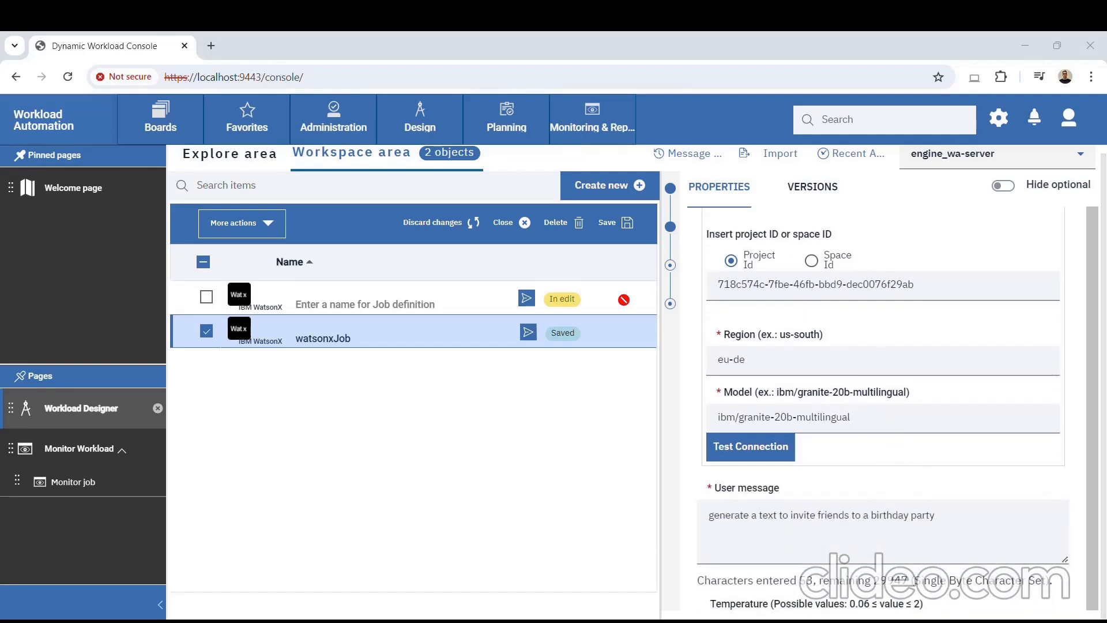
Test the connection to IBM WatsonX with watsonxJob's action settings and dismiss the result message
scroll(865, 503, "up", 3)
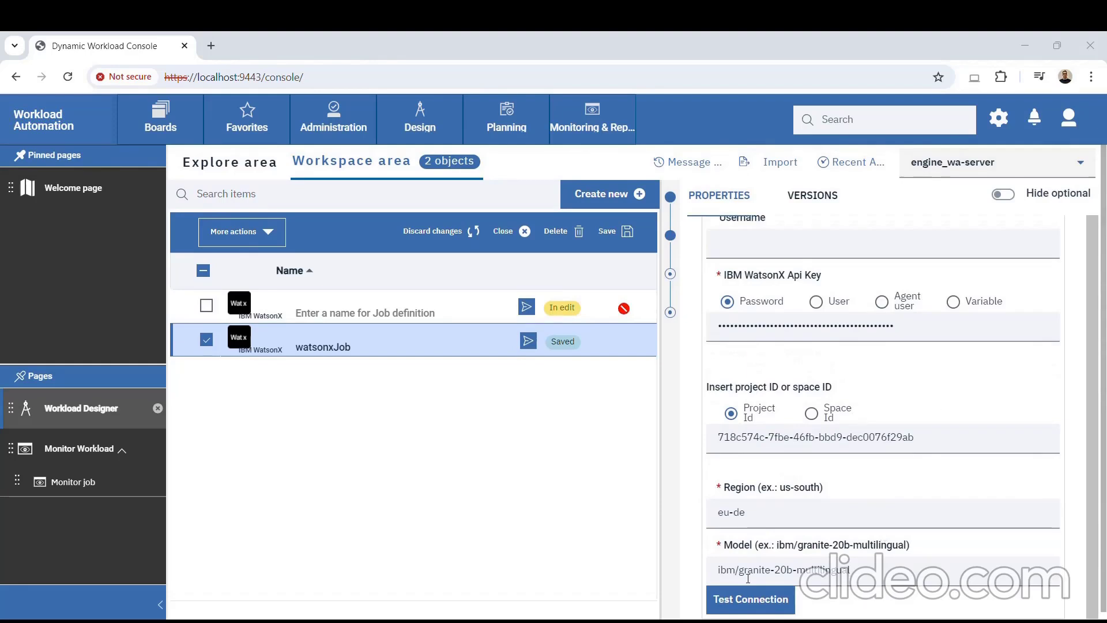
left_click(765, 602)
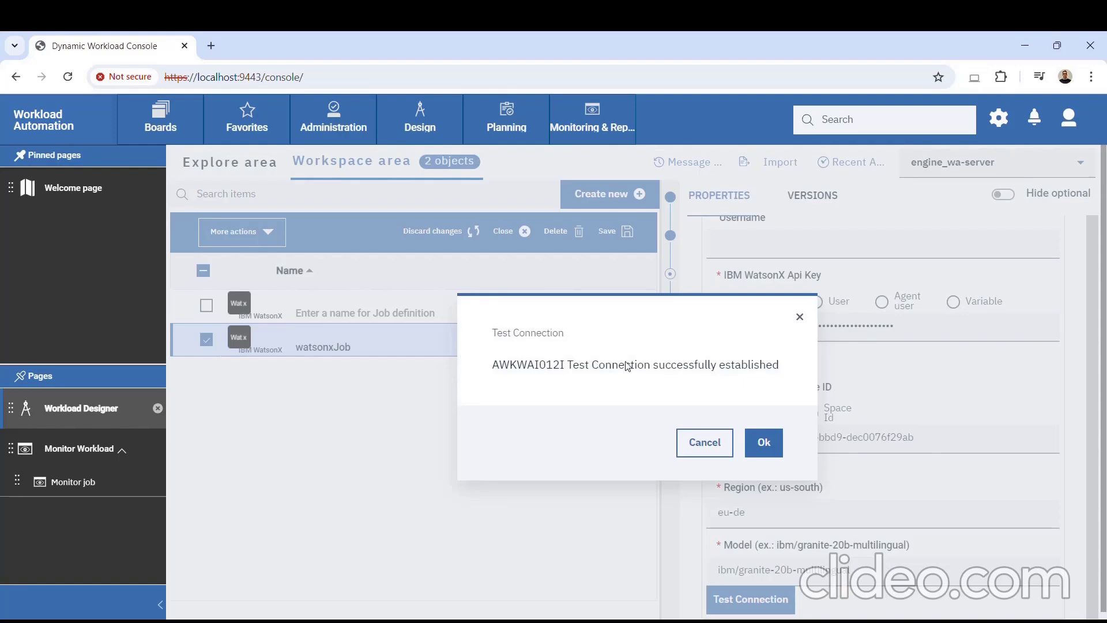
left_click(783, 440)
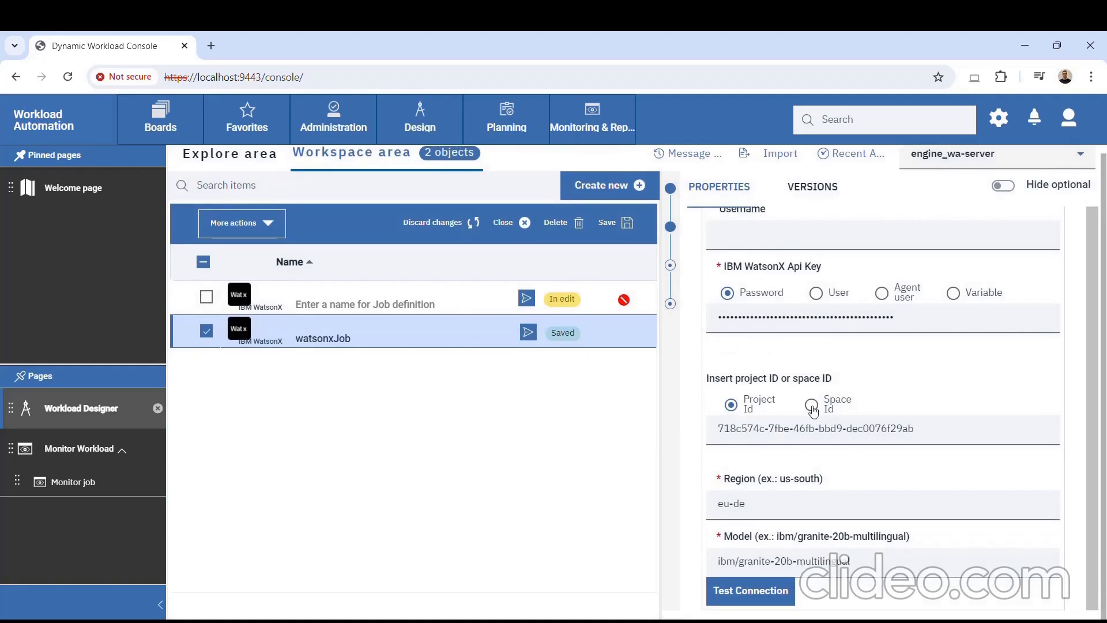
Review watsonxJob's user message, temperature and max new tokens settings, and save the job definition
scroll(813, 411, "down", 4)
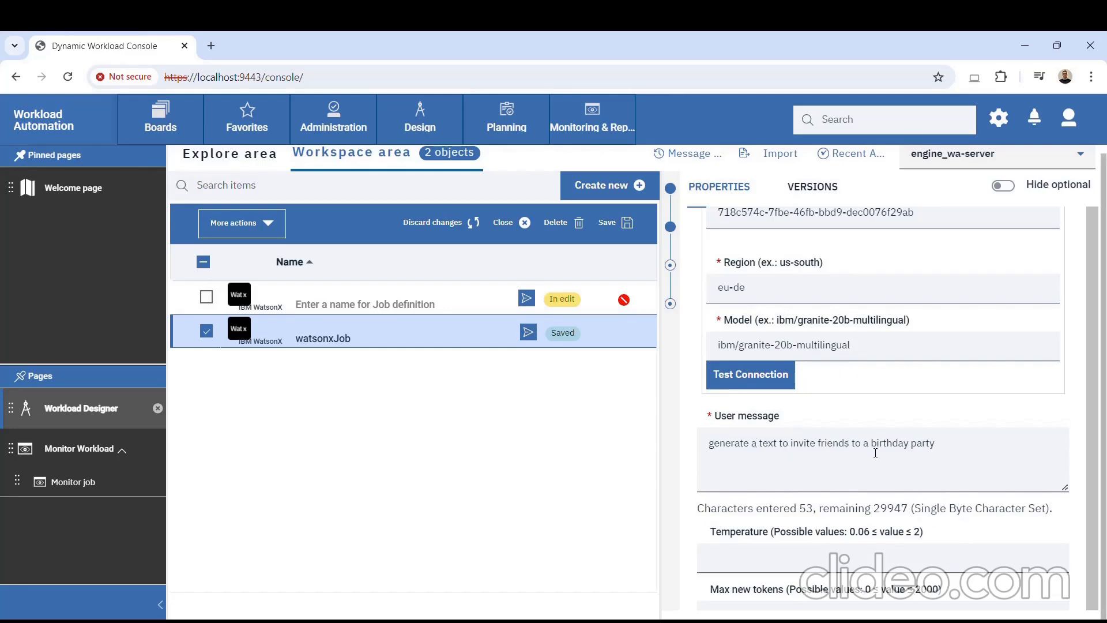
scroll(965, 445, "down", 1)
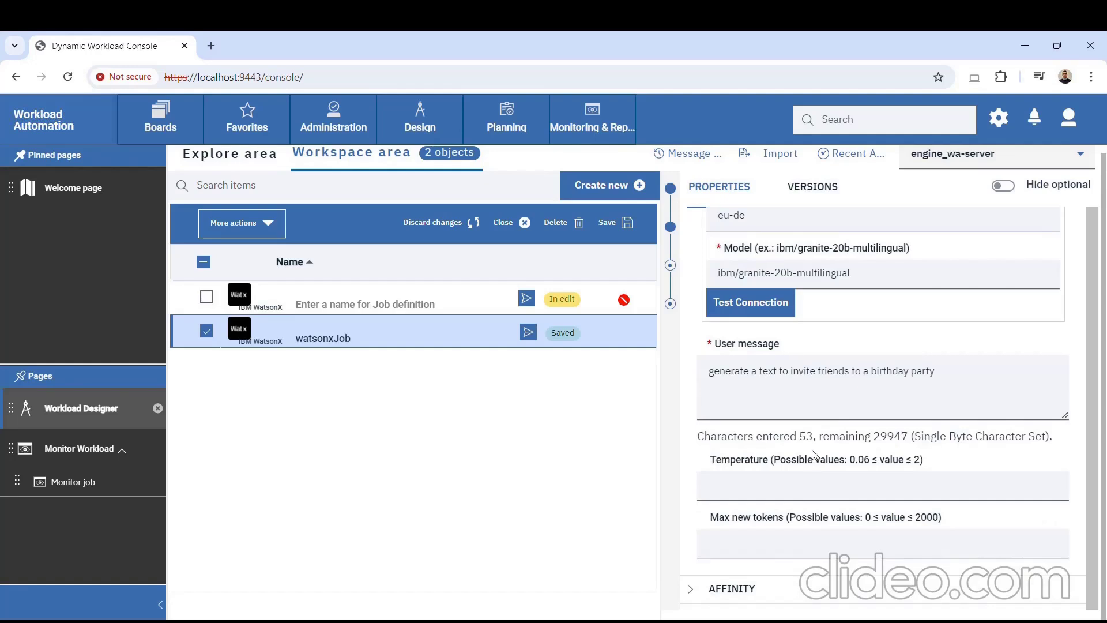
scroll(821, 446, "up", 8)
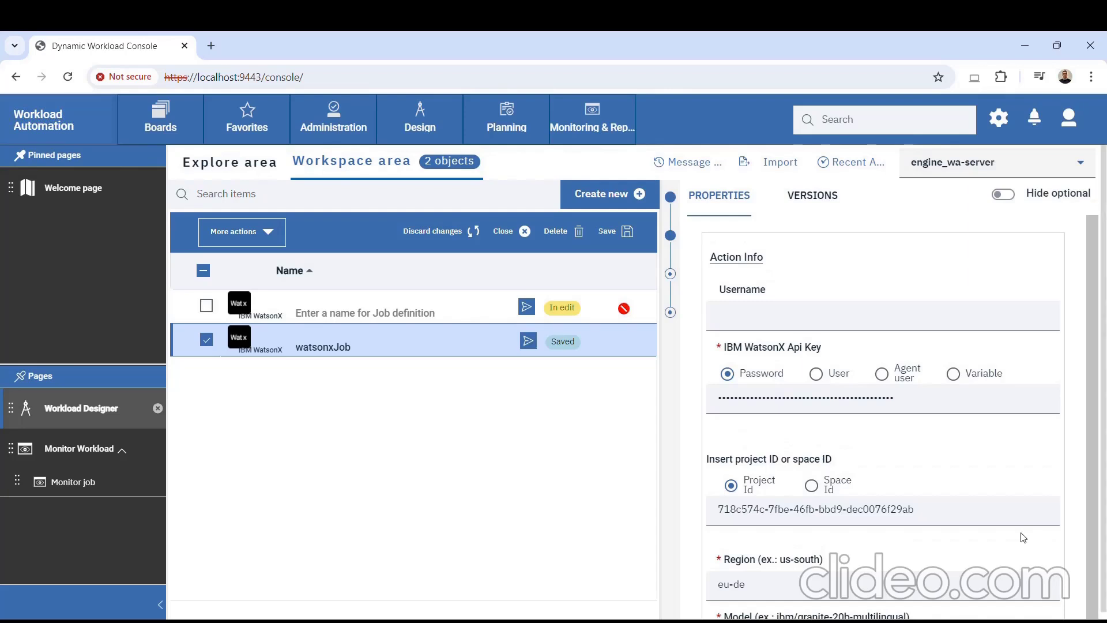
scroll(783, 485, "down", 6)
scroll(783, 484, "down", 1)
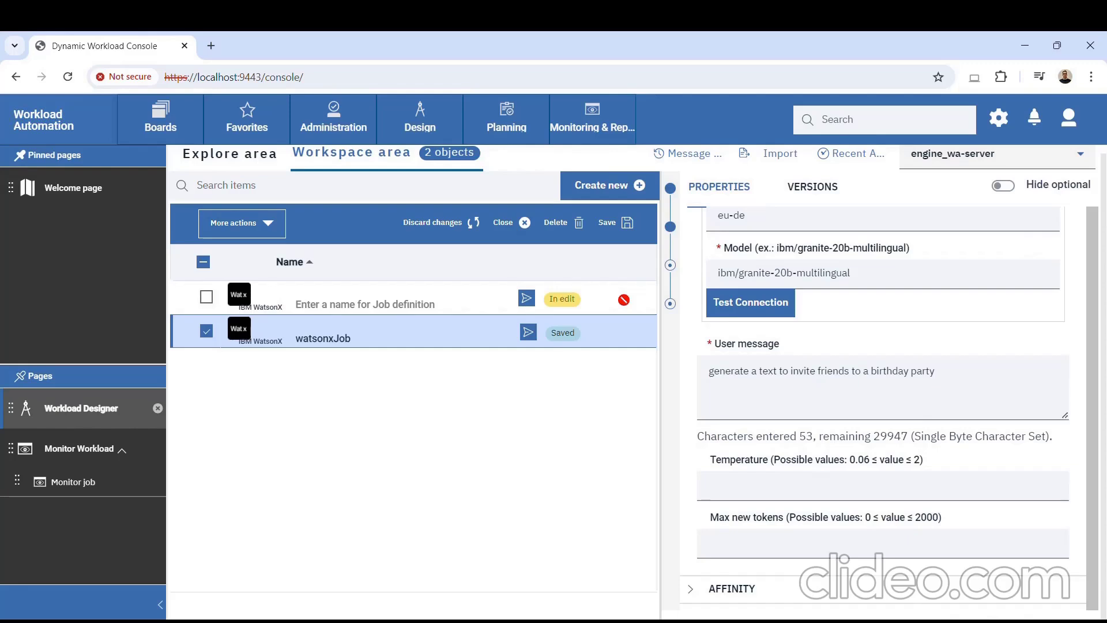
scroll(882, 375, "down", 1)
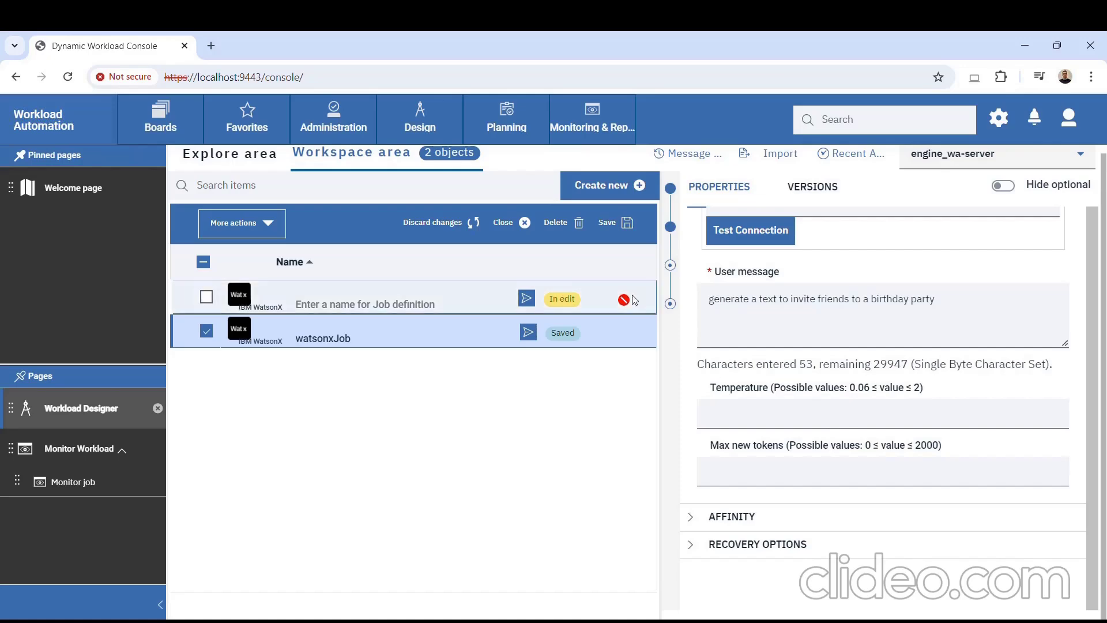
left_click(620, 234)
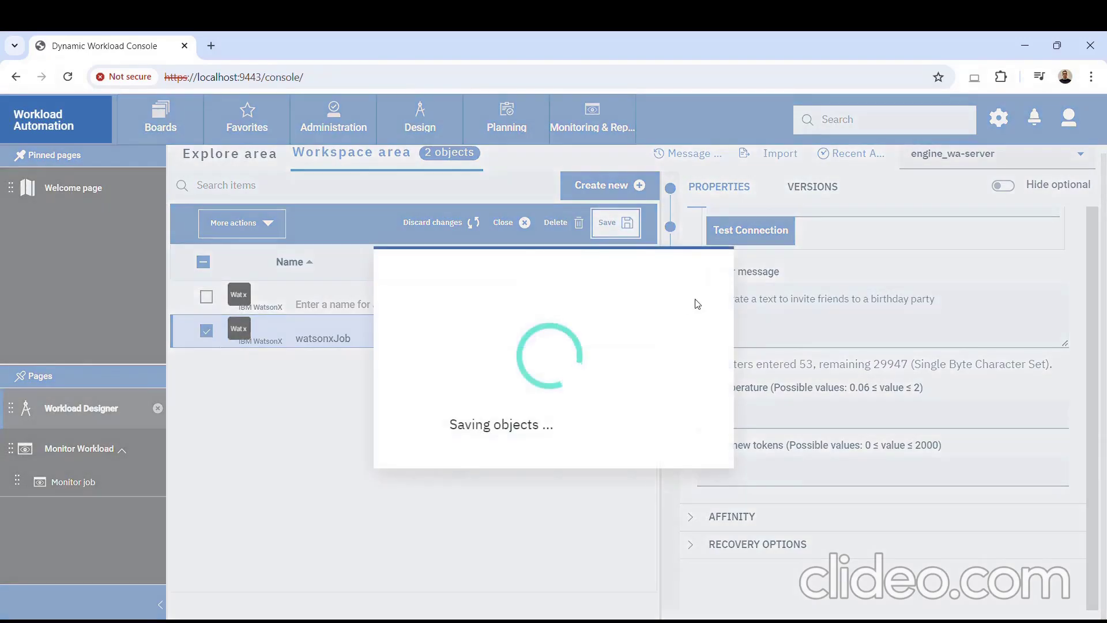
left_click(684, 271)
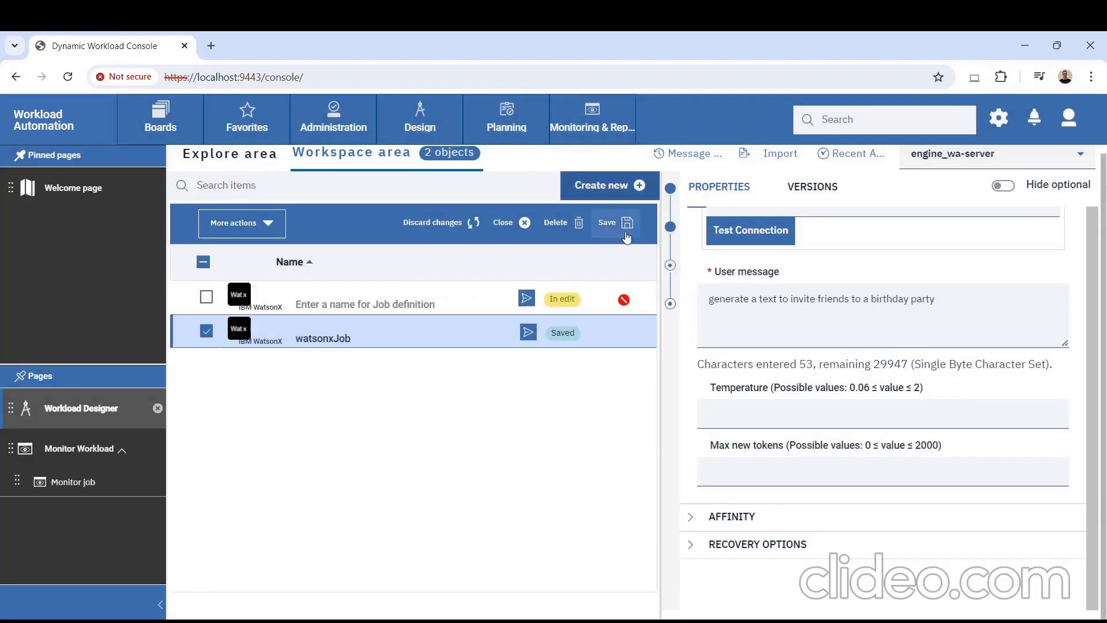
Fill in the submission of watsonxJob into the current plan with the job alias watsonxjob, and close the dialog without submitting
left_click(528, 333)
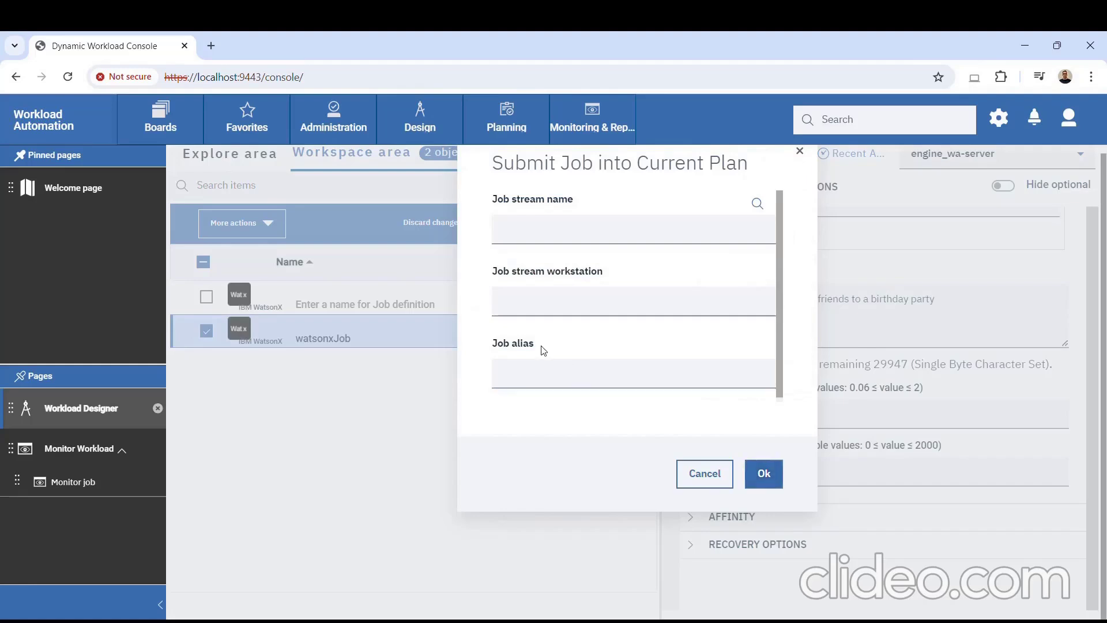
left_click(541, 379)
type("watsonxjob")
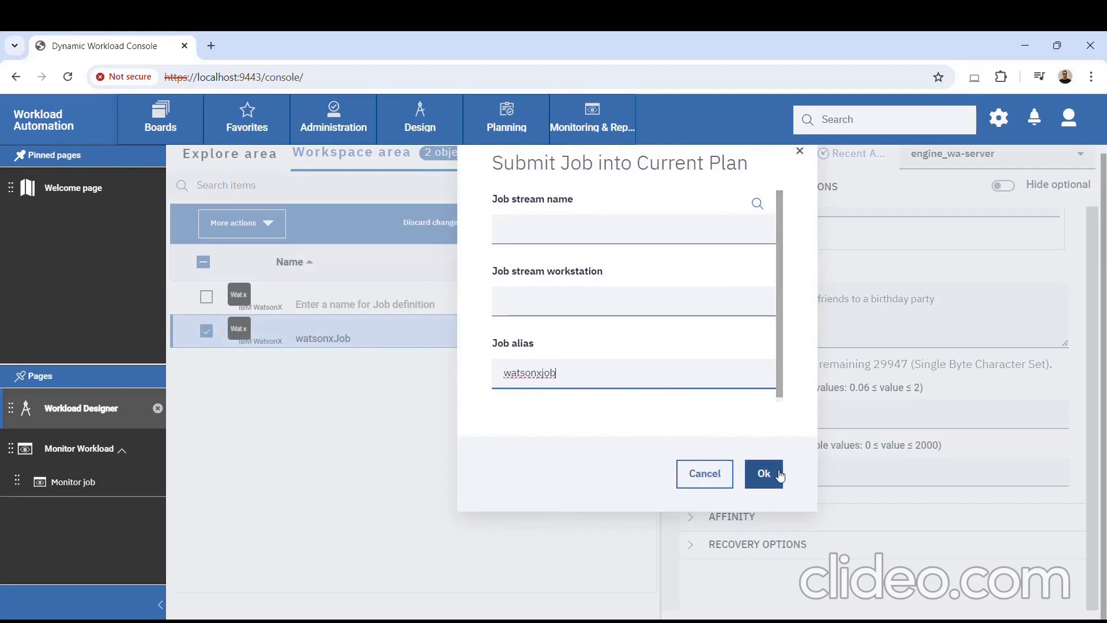
left_click(799, 151)
Open the job log of WATSONXJOB from the monitored jobs and examine its job definition and generated text
left_click(75, 483)
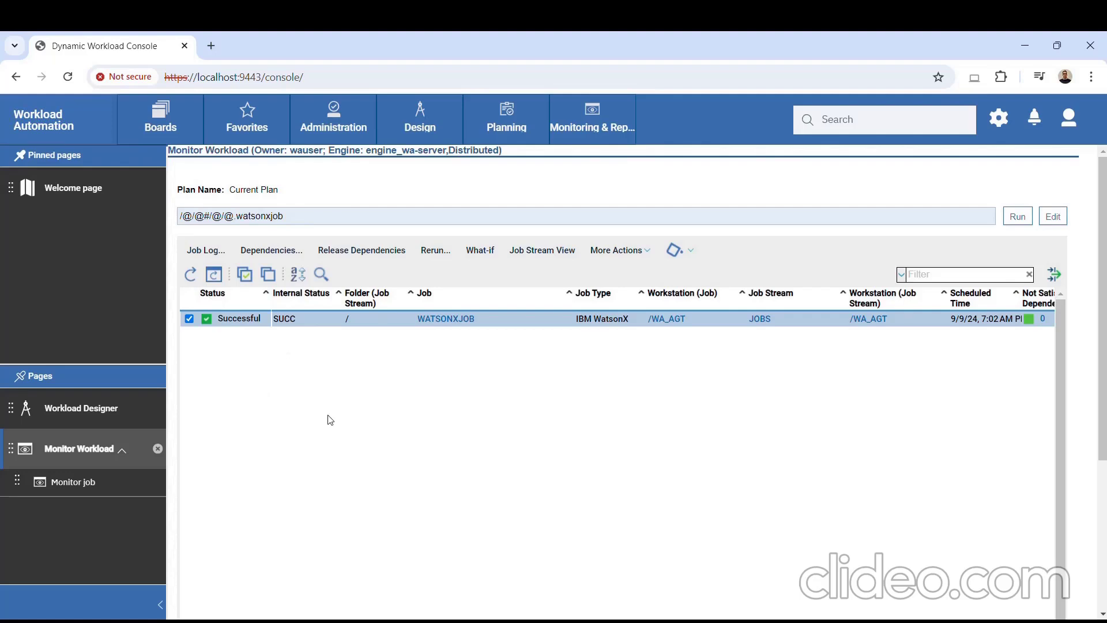
left_click(222, 256)
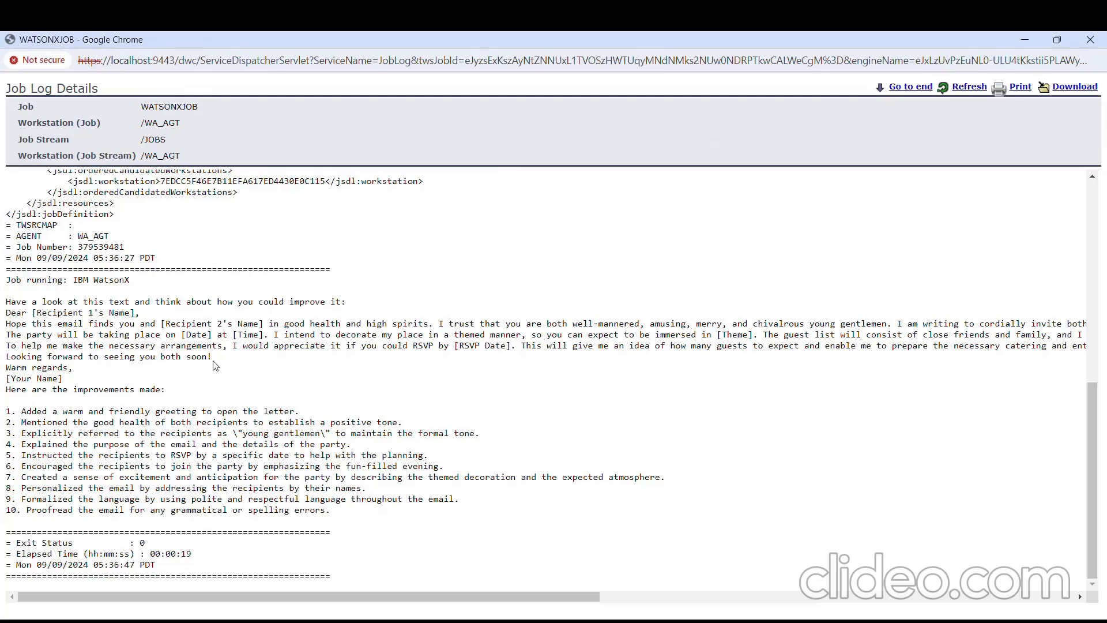
scroll(214, 365, "up", 8)
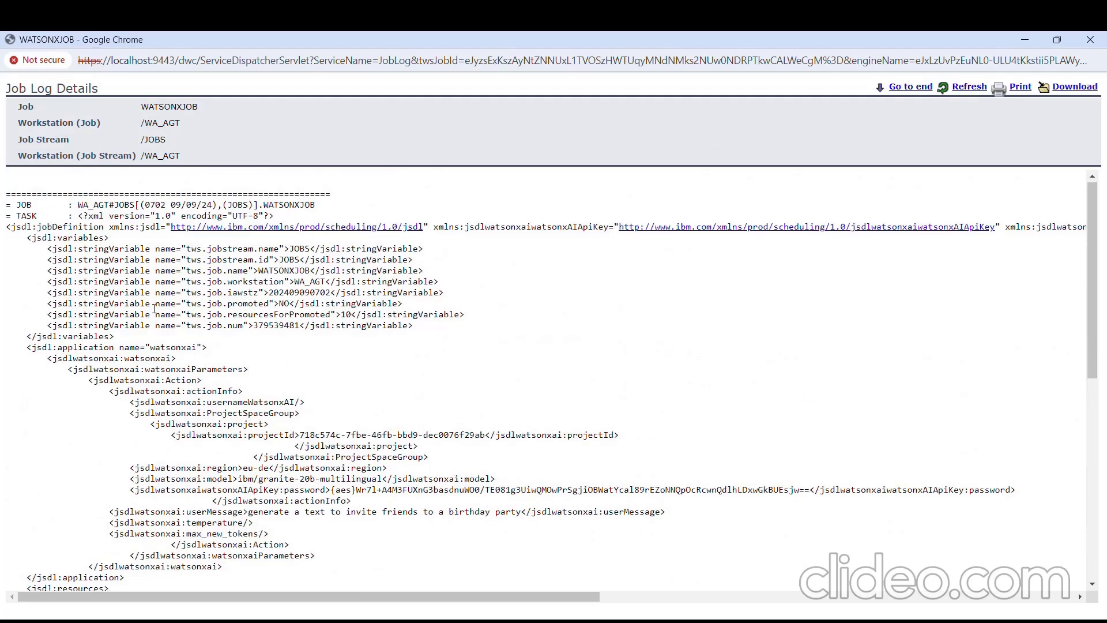
scroll(197, 335, "down", 2)
scroll(87, 310, "up", 2)
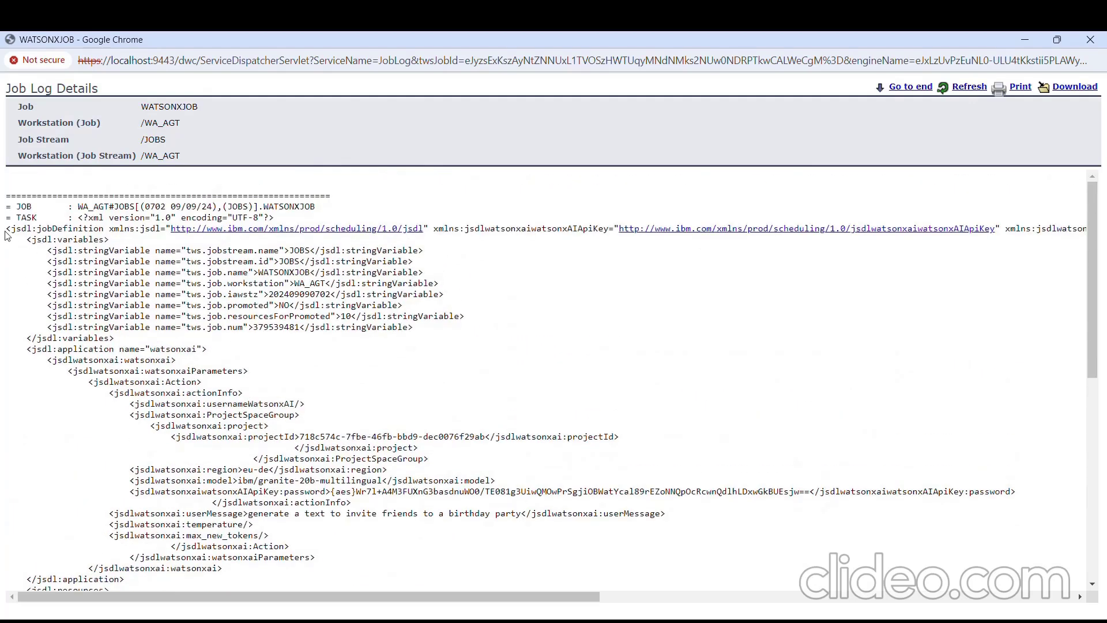
scroll(255, 333, "down", 1)
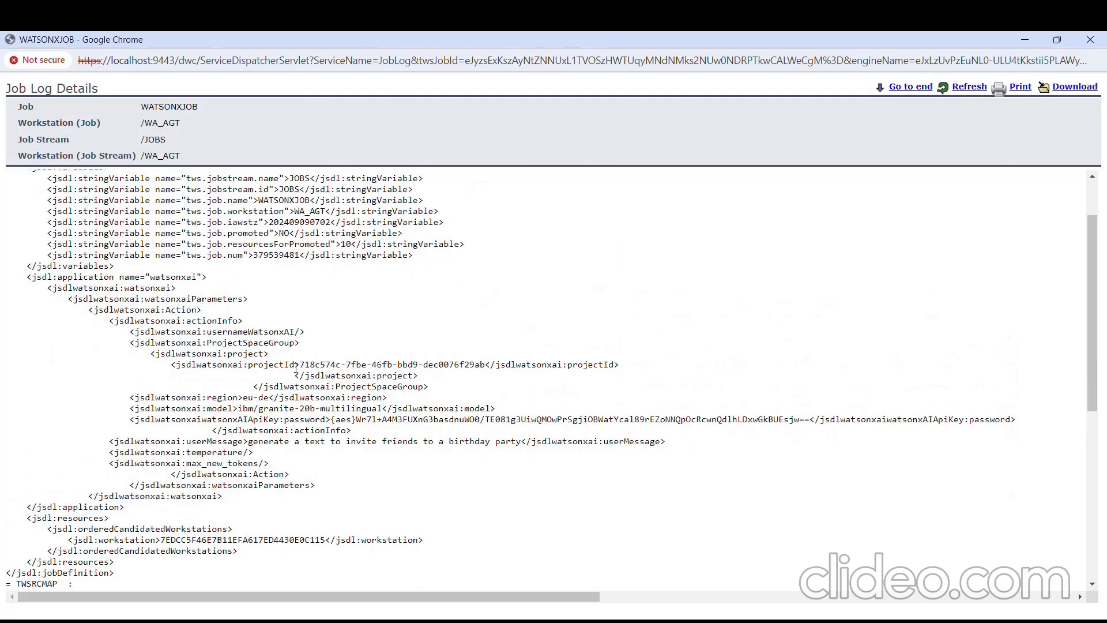
scroll(395, 412, "down", 5)
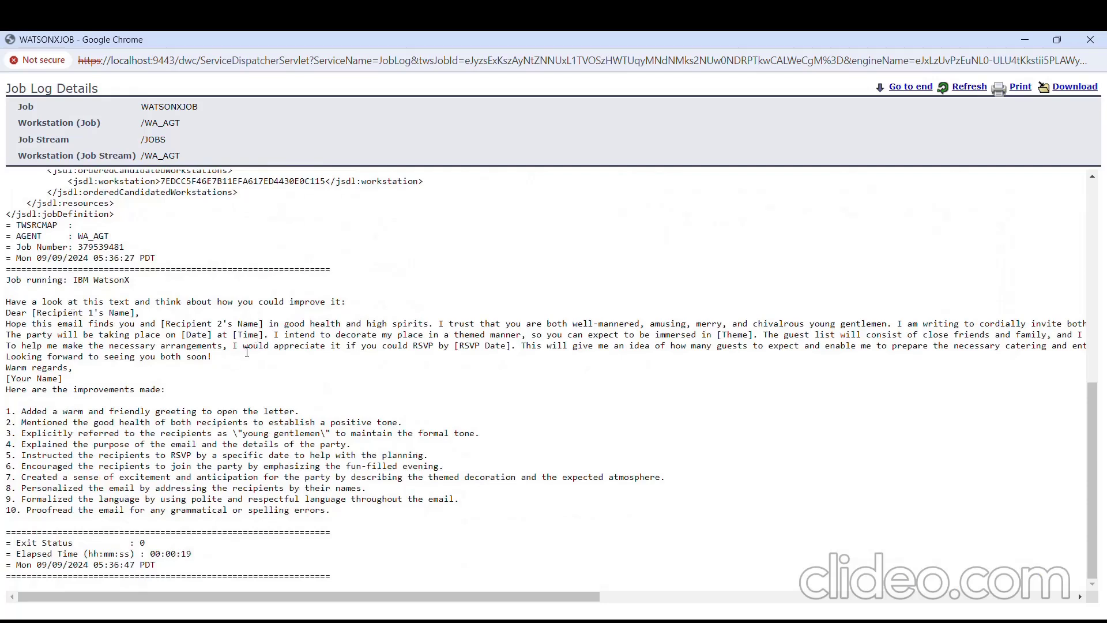
Recheck the user message and the generated text in WATSONXJOB's job log, and close the log window
scroll(248, 351, "up", 4)
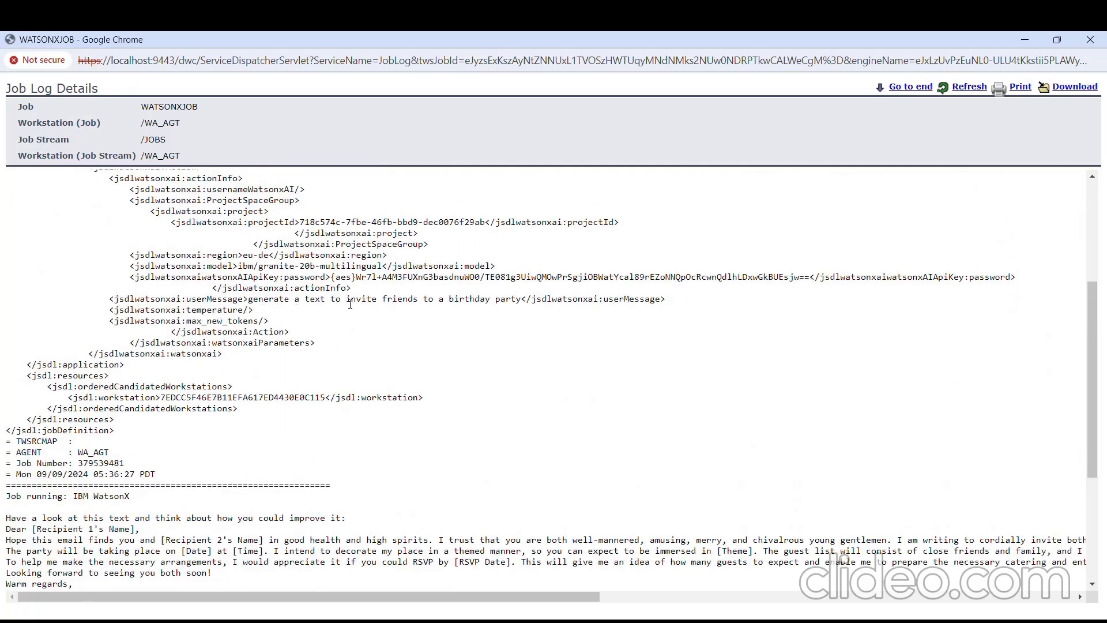
scroll(530, 307, "down", 4)
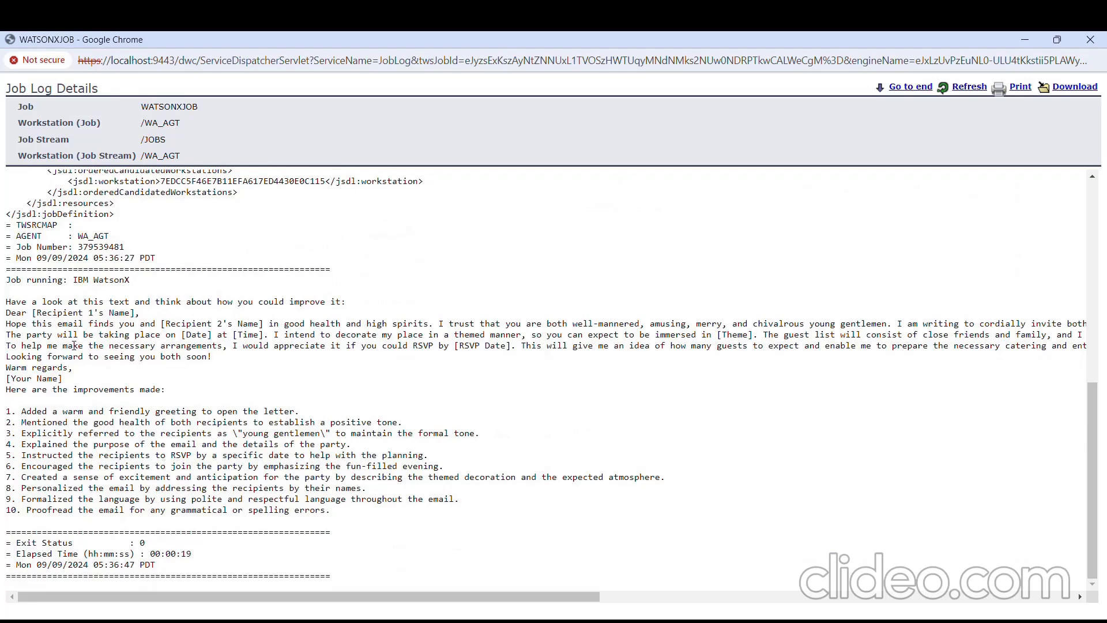
key("ctrl+w")
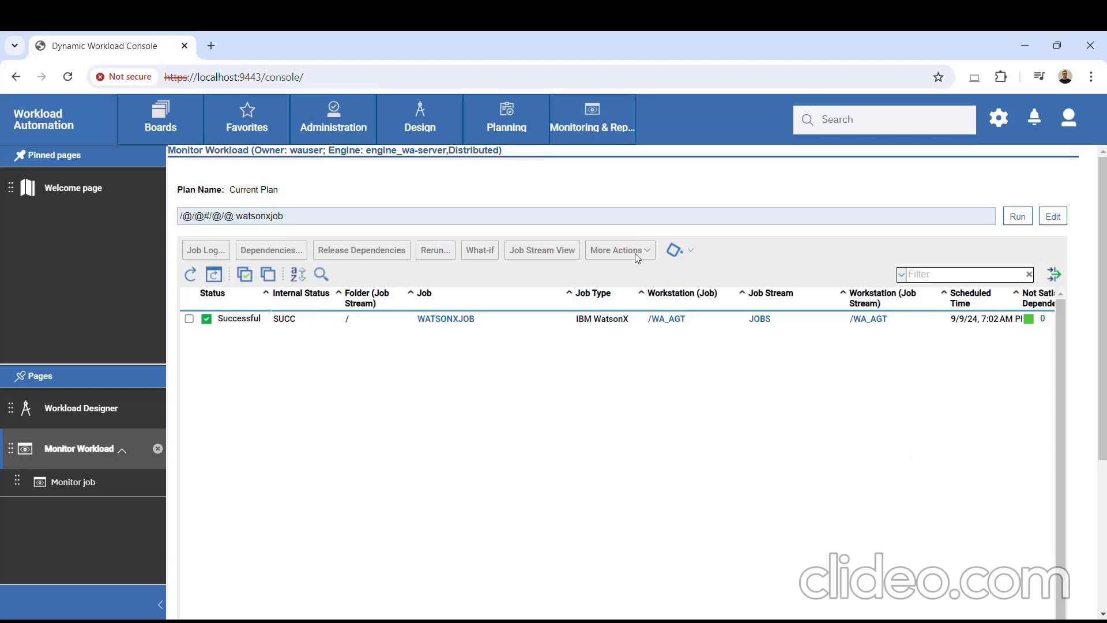
Open the properties of WATSONXJOB from the monitored jobs and examine the executables information among its extra properties
left_click(189, 319)
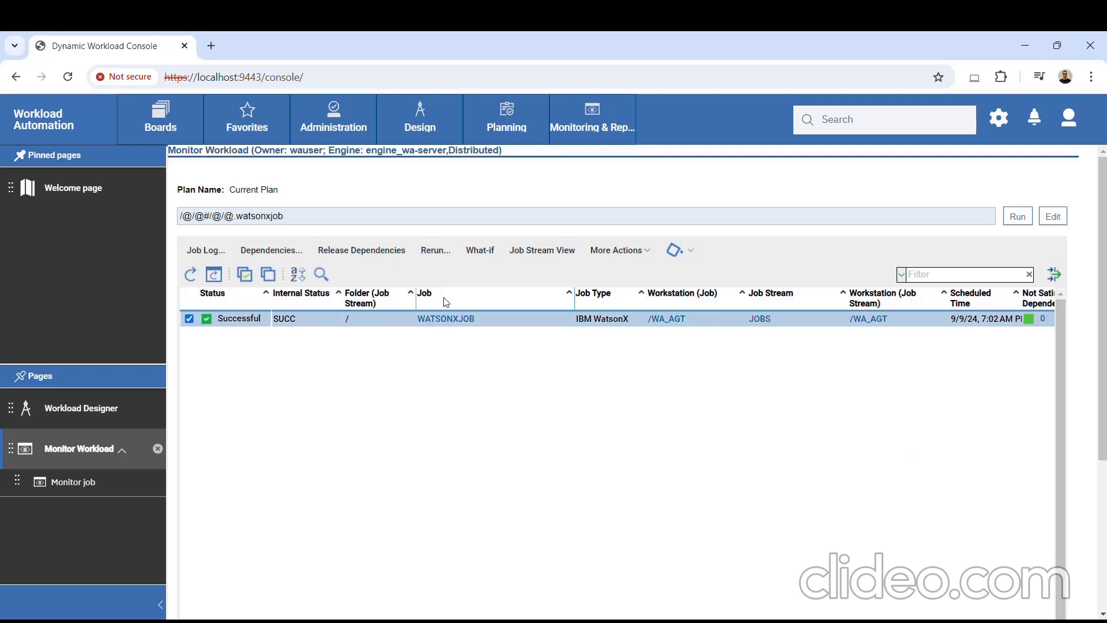
left_click(621, 252)
left_click(687, 483)
left_click(763, 231)
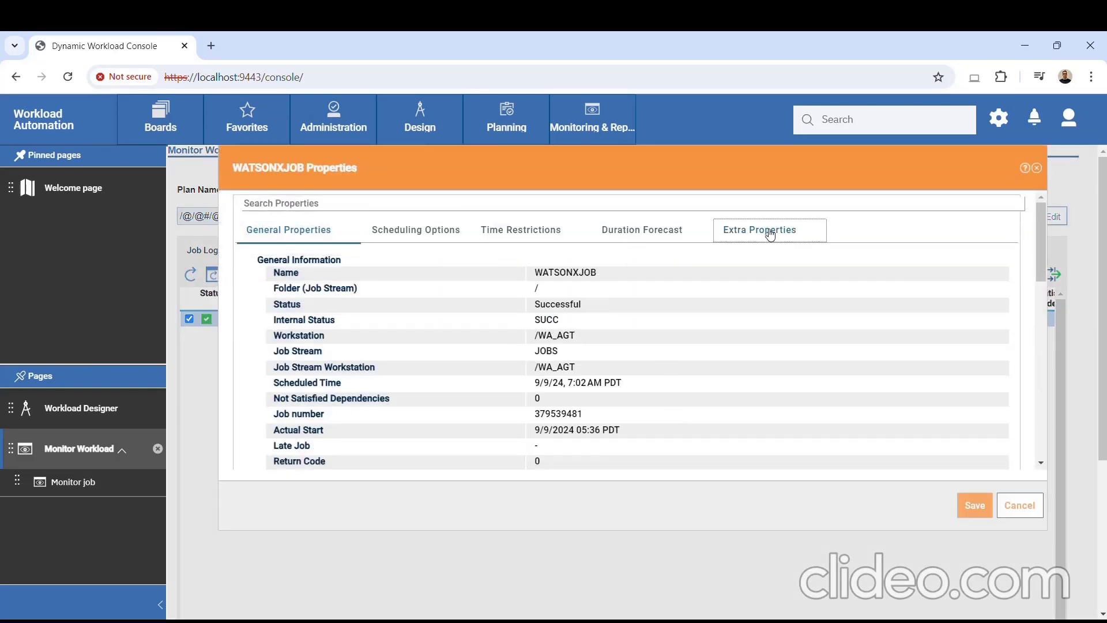
scroll(777, 289, "down", 4)
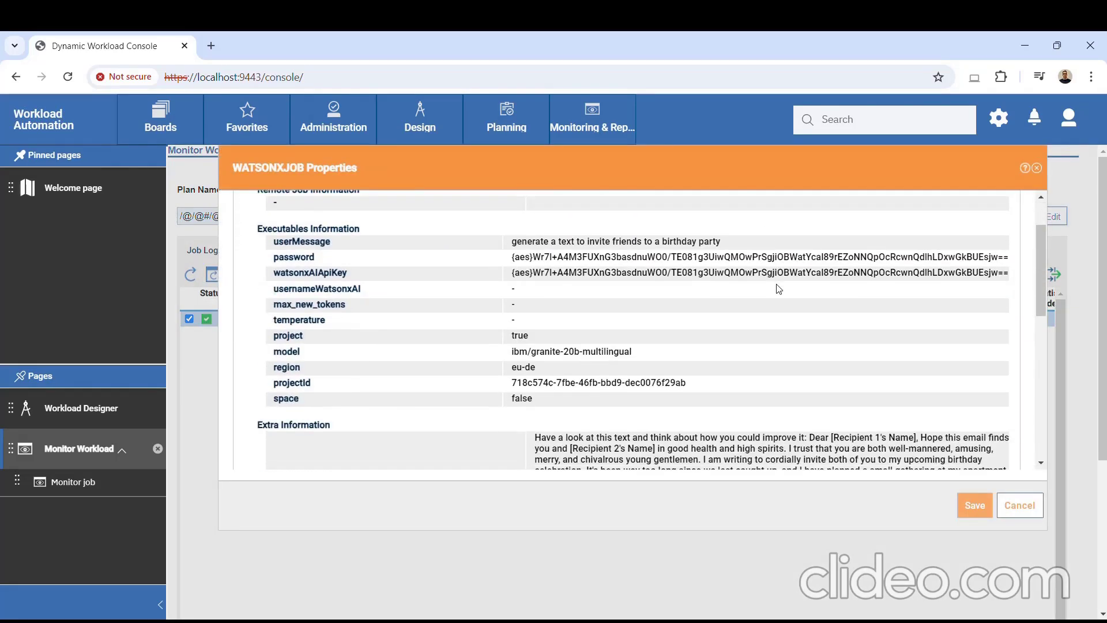
Examine the message, response and stop reason in WATSONXJOB's extra information, and close the properties without saving
scroll(777, 288, "down", 1)
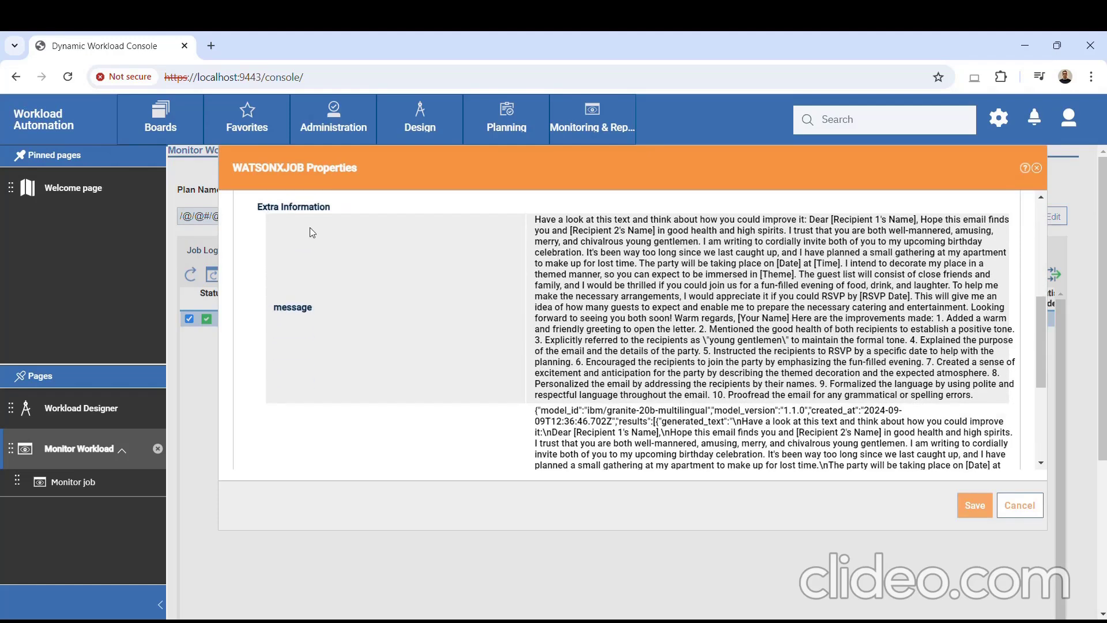
scroll(338, 303, "down", 3)
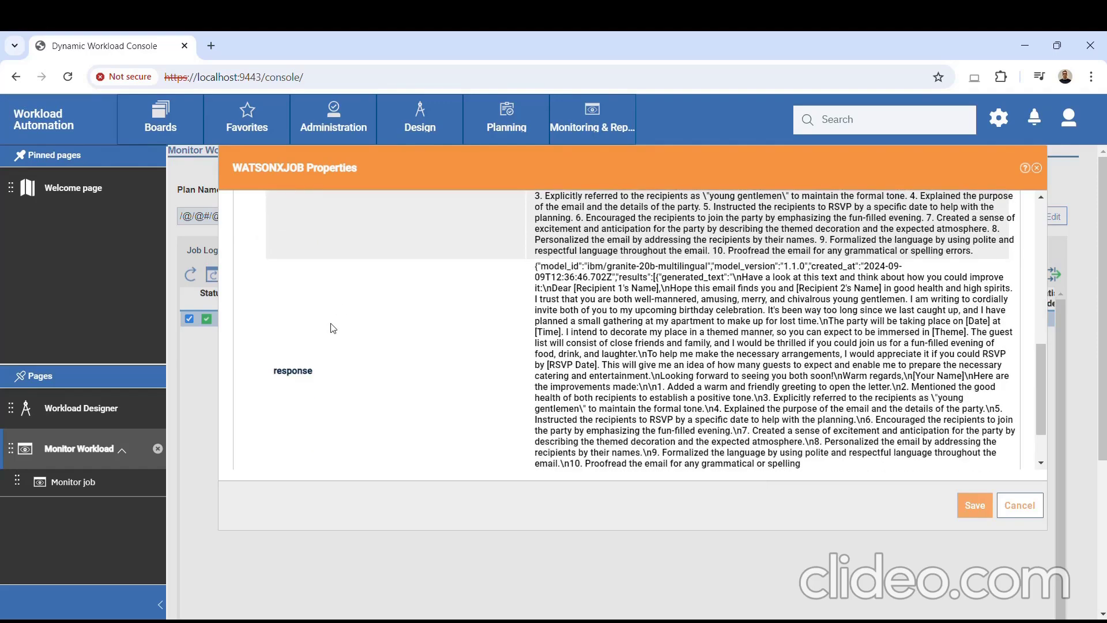
scroll(317, 375, "up", 3)
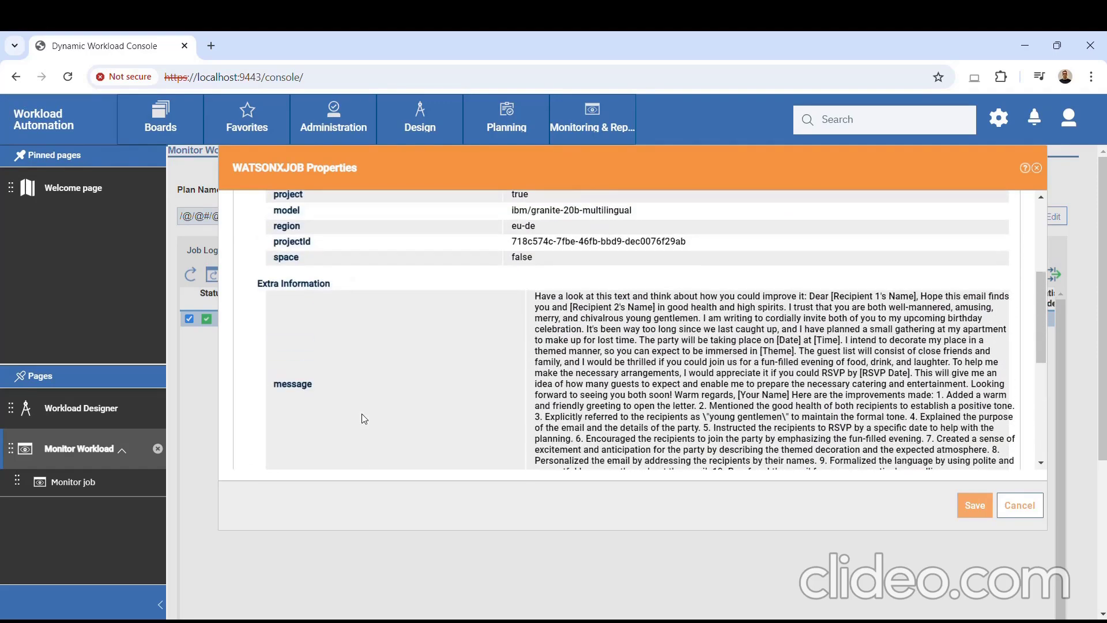
scroll(323, 392, "down", 1)
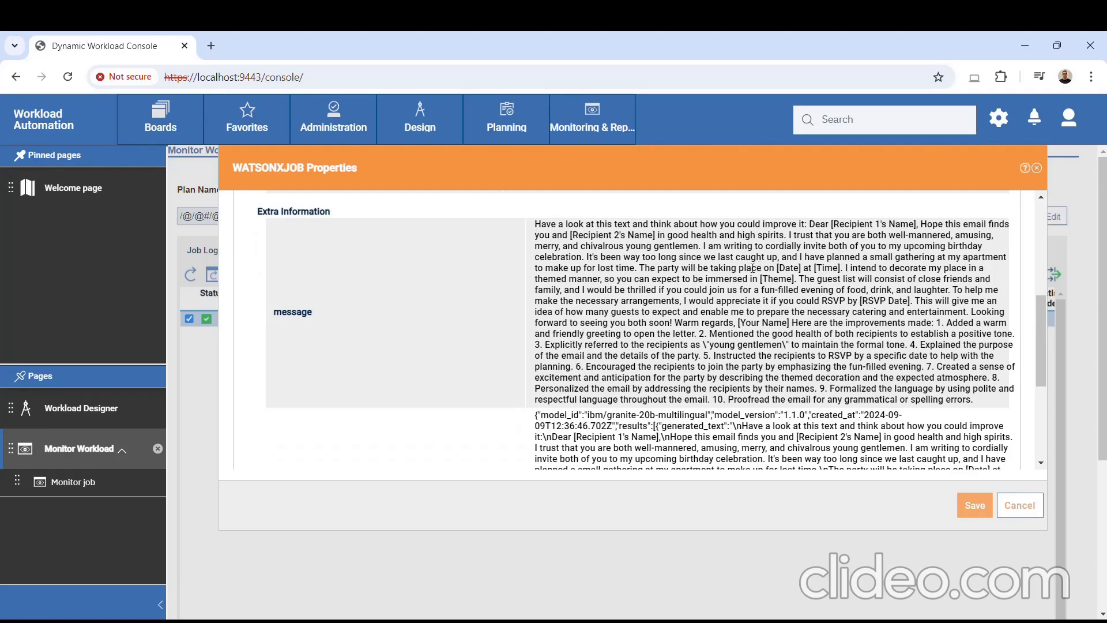
scroll(363, 322, "down", 3)
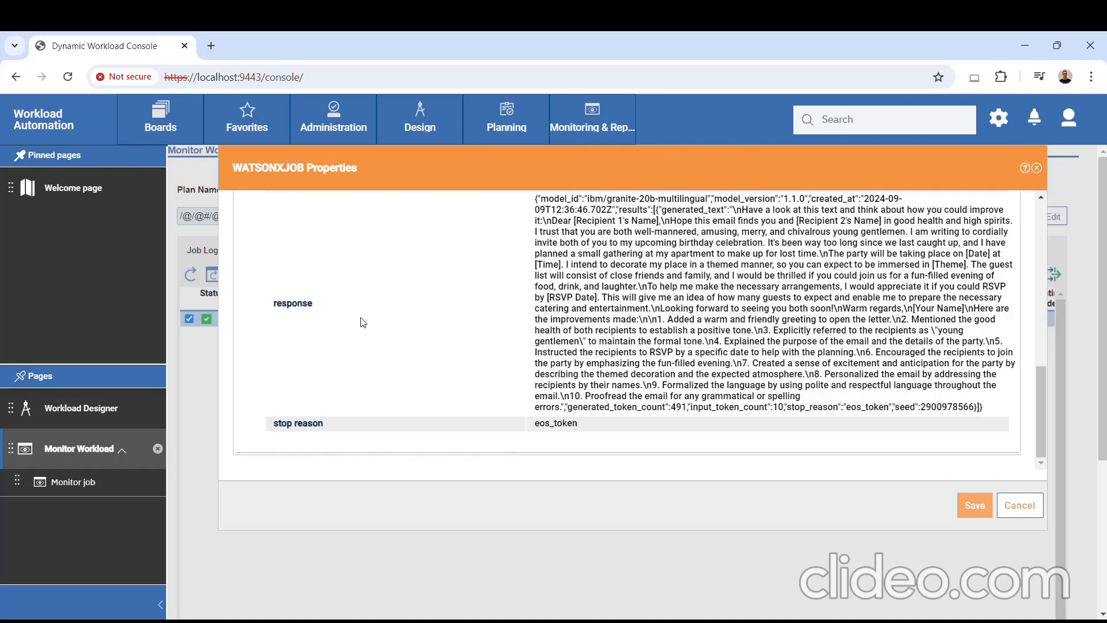
scroll(363, 322, "up", 1)
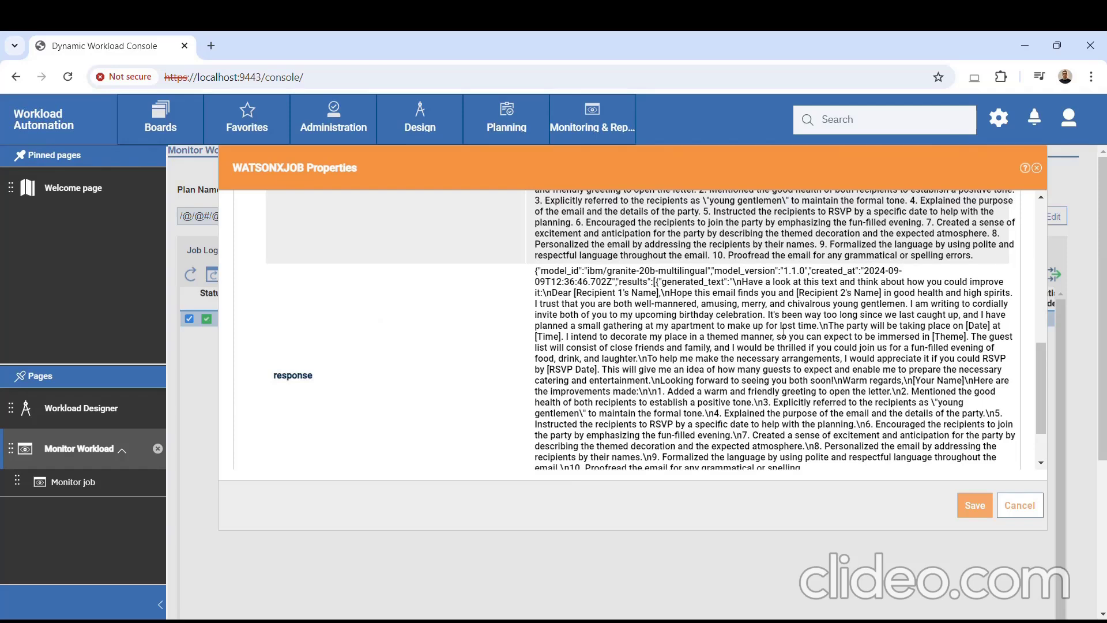
scroll(783, 333, "down", 5)
scroll(388, 353, "up", 2)
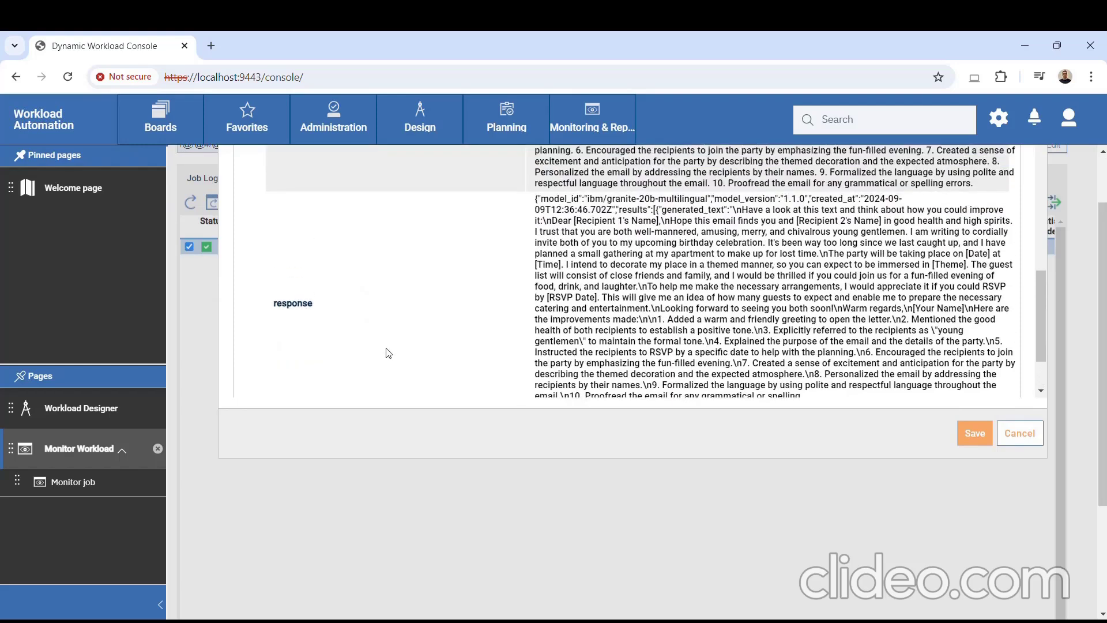
scroll(388, 353, "down", 1)
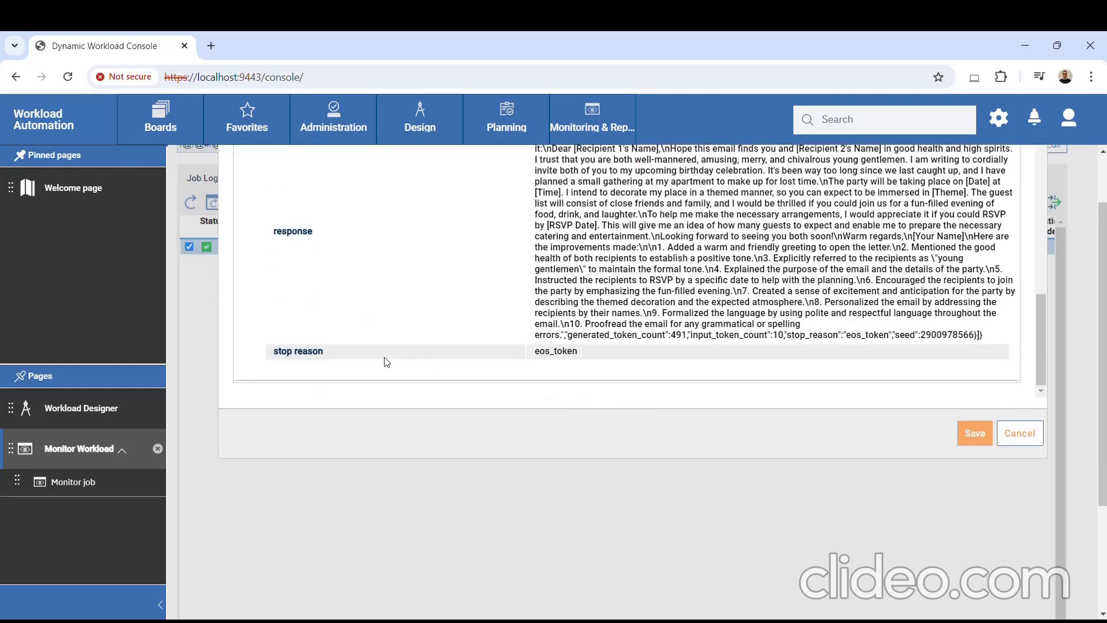
left_click_drag(341, 354, 275, 359)
left_click(1019, 433)
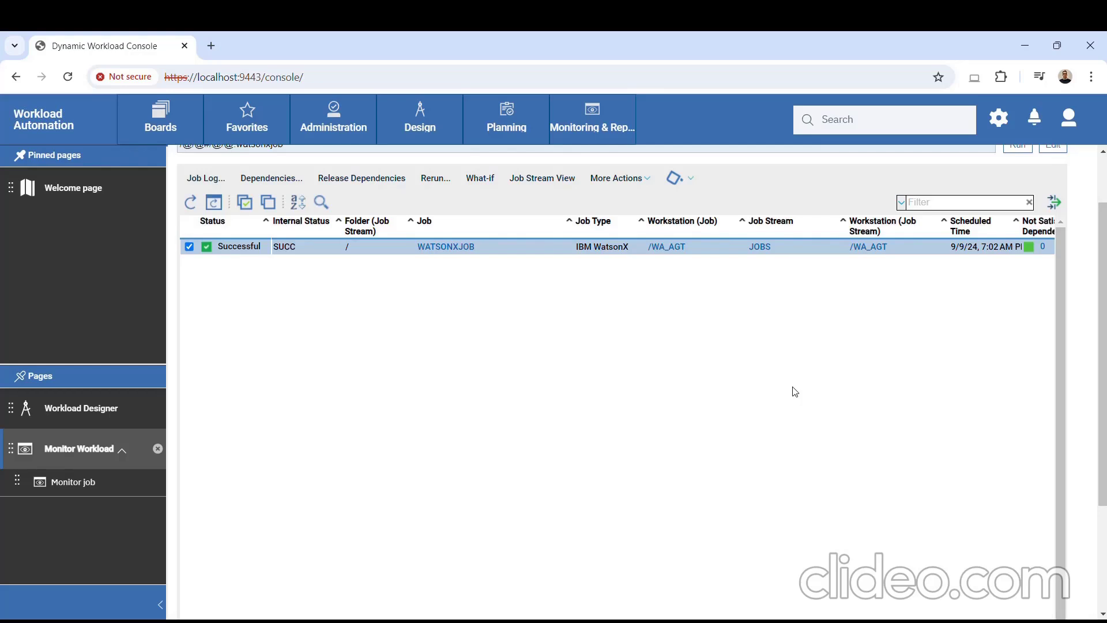